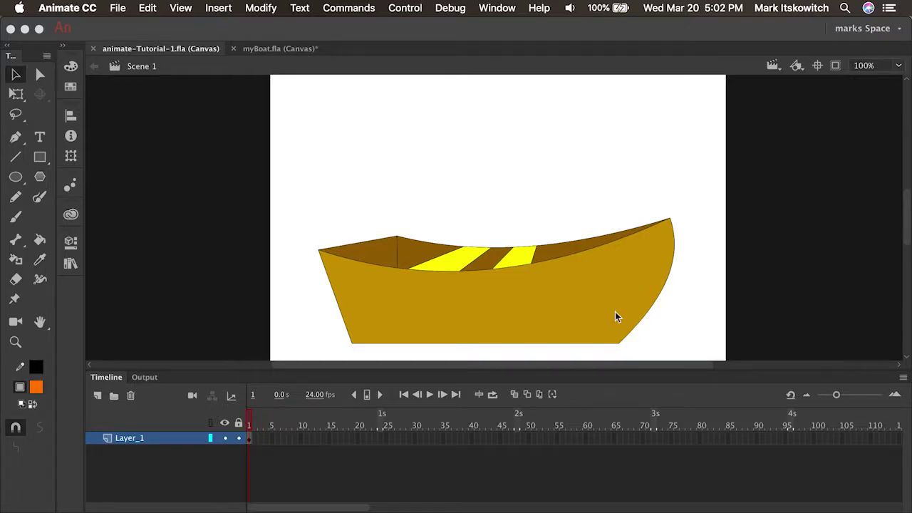
# Step: Create a new 640 x 480 HTML5 Canvas document from the Web Low preset
pyautogui.click(119, 7)
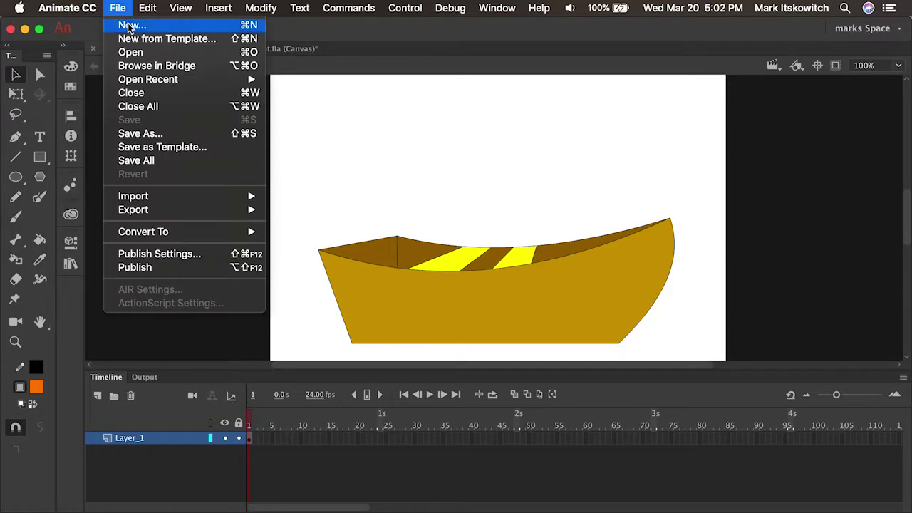
pyautogui.click(128, 25)
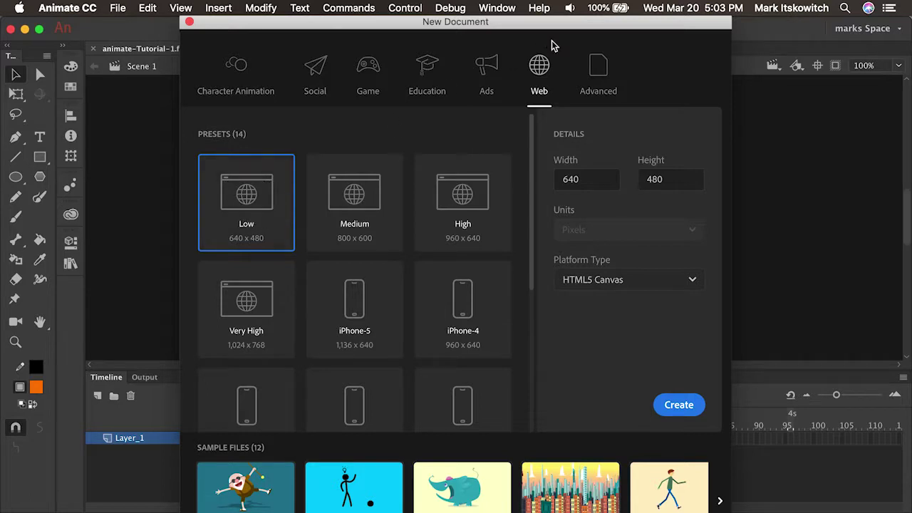
pyautogui.click(679, 405)
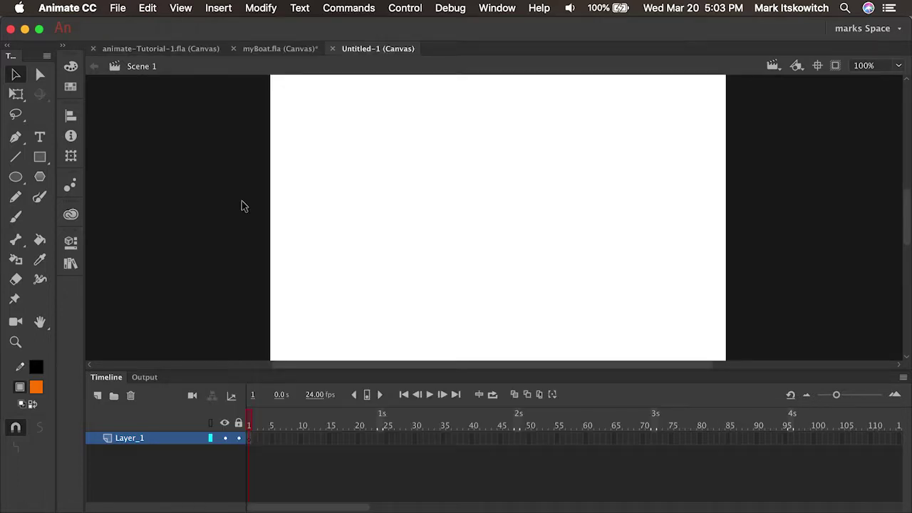
# Step: Draw an orange circle with the Oval tool and drag its fill away from the outline
pyautogui.click(17, 178)
pyautogui.moveTo(327, 128)
pyautogui.mouseDown()
pyautogui.moveTo(451, 251)
pyautogui.moveTo(423, 171)
pyautogui.moveTo(409, 159)
pyautogui.moveTo(422, 224)
pyautogui.moveTo(384, 191)
pyautogui.moveTo(456, 258)
pyautogui.moveTo(379, 194)
pyautogui.moveTo(430, 240)
pyautogui.mouseUp()
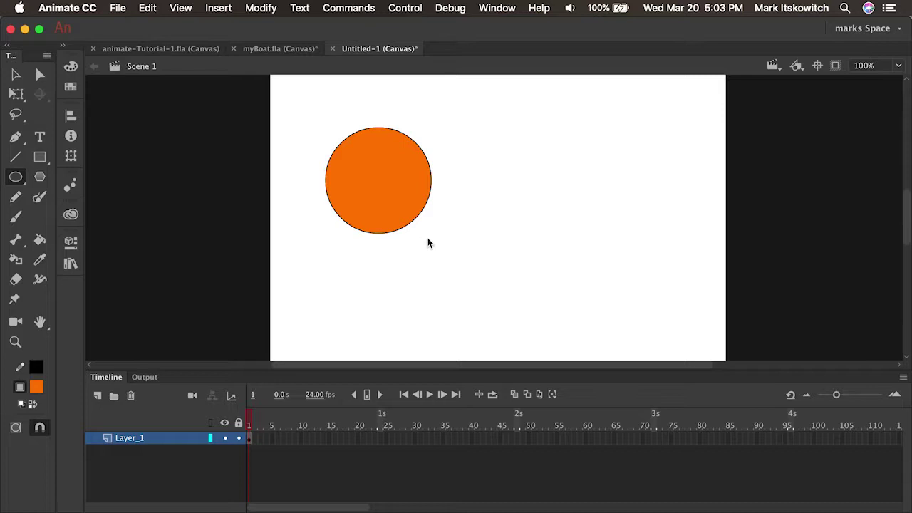
pyautogui.click(14, 76)
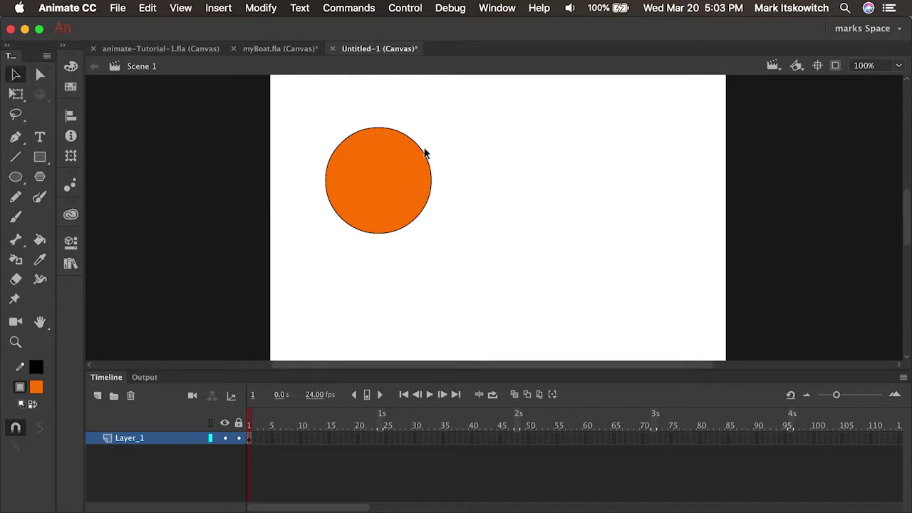
pyautogui.moveTo(381, 182); pyautogui.dragTo(532, 191)
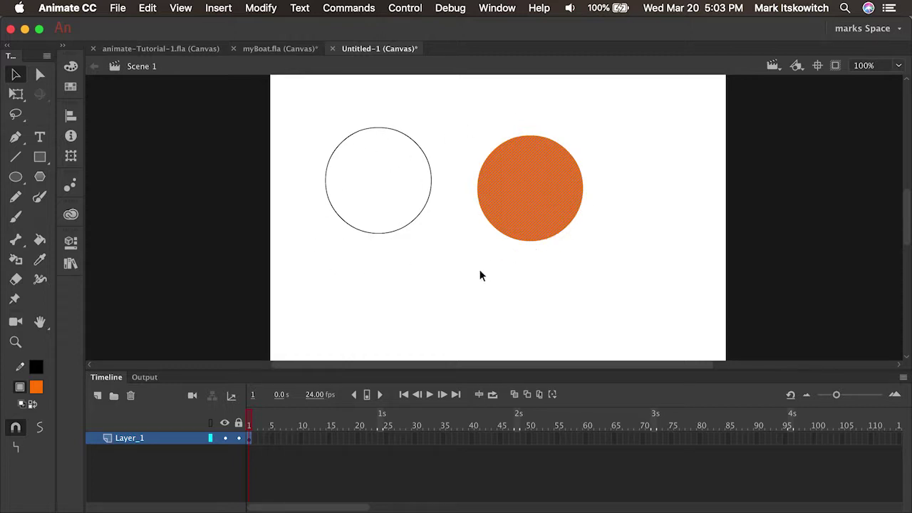
# Step: Refill the empty outline orange, give the loose fill a black outline, and select both circles
pyautogui.click(40, 240)
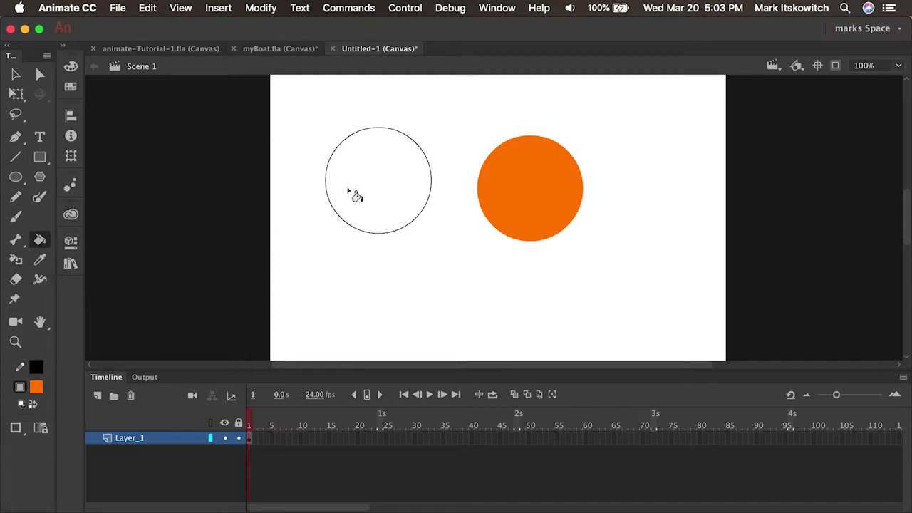
pyautogui.click(349, 191)
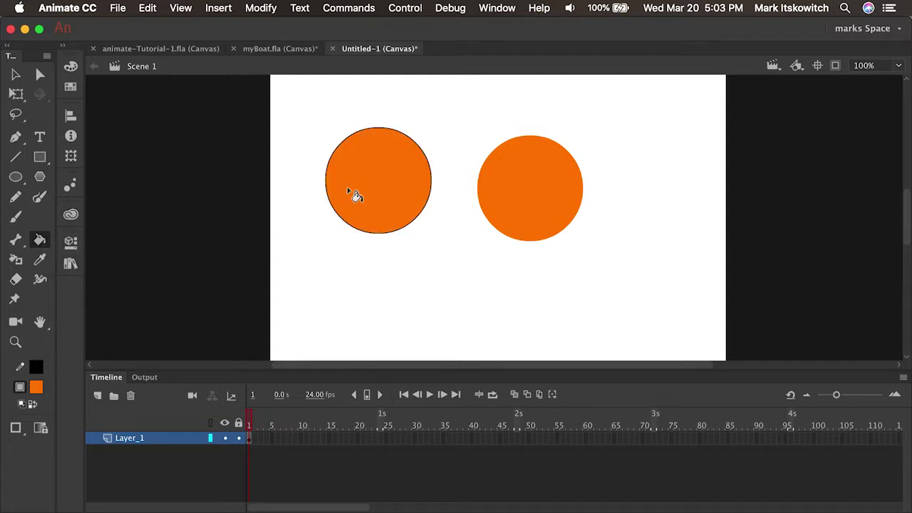
pyautogui.click(15, 260)
pyautogui.click(526, 240)
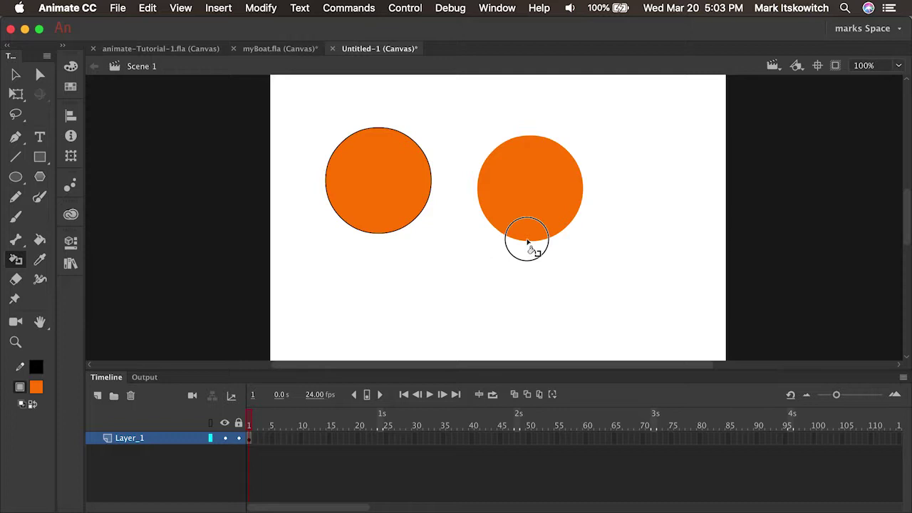
pyautogui.press('v')
pyautogui.moveTo(298, 119); pyautogui.dragTo(490, 295)
pyautogui.click(15, 137)
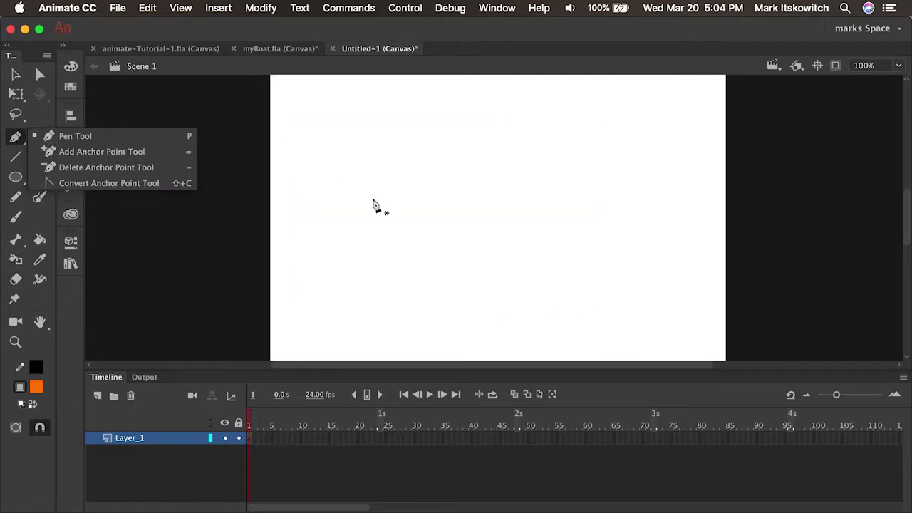
pyautogui.click(371, 198)
pyautogui.click(442, 128)
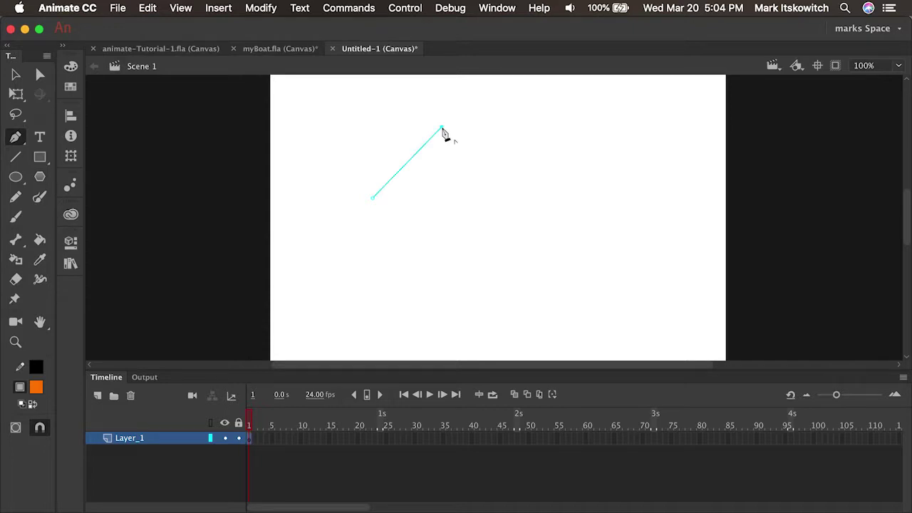
pyautogui.click(503, 201)
pyautogui.click(373, 199)
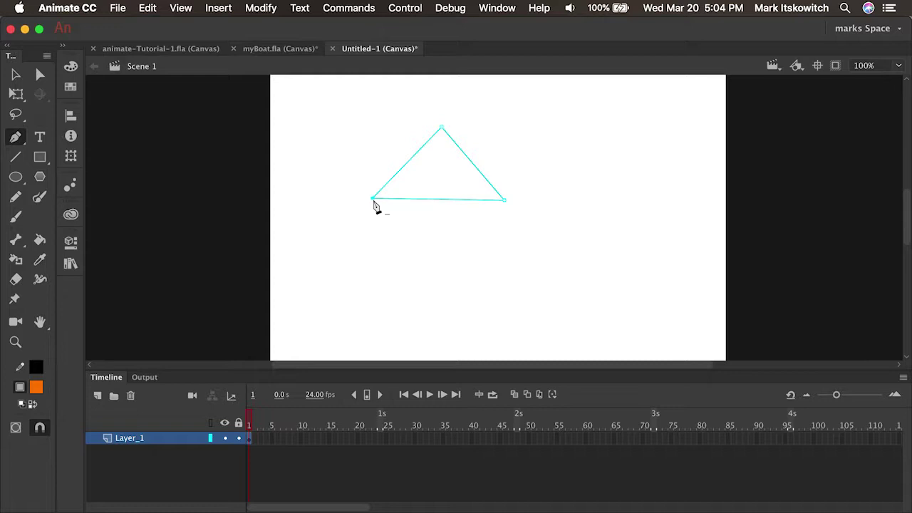
pyautogui.press('v')
pyautogui.moveTo(352, 123); pyautogui.dragTo(588, 274)
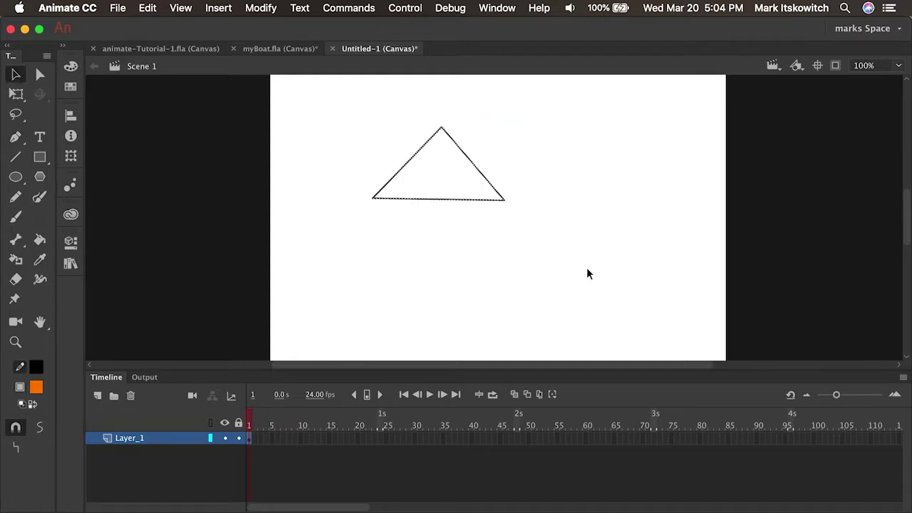
pyautogui.press('Delete')
pyautogui.moveTo(15, 136); pyautogui.dragTo(307, 138)
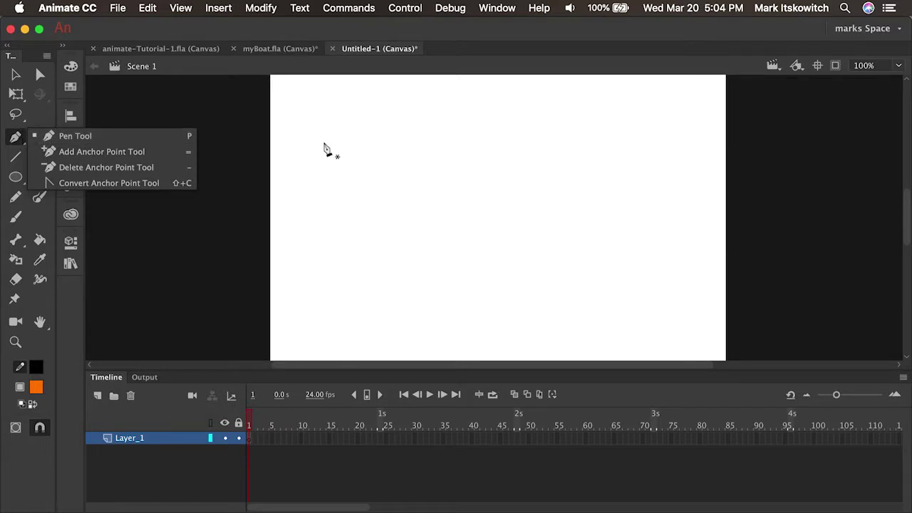
pyautogui.click(328, 145)
pyautogui.click(383, 110)
pyautogui.moveTo(442, 132); pyautogui.dragTo(354, 178)
pyautogui.hotkey('ctrl', 'z')
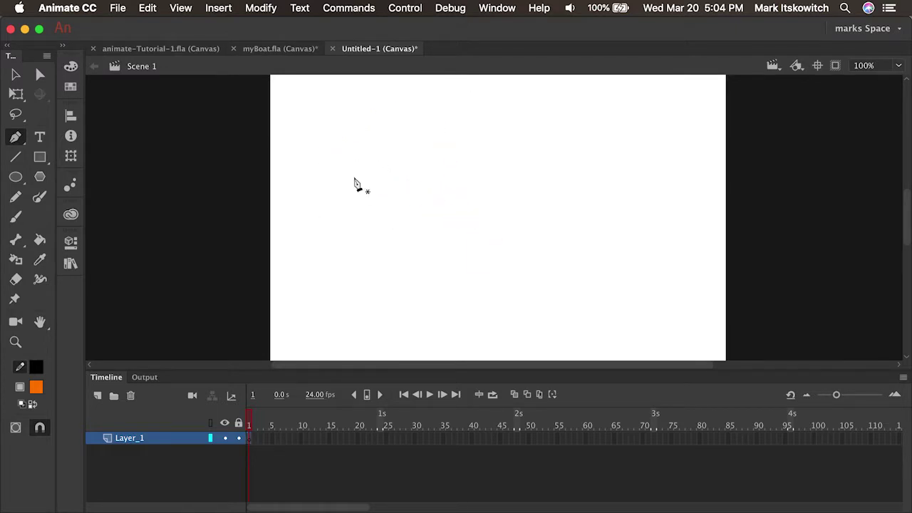
pyautogui.click(16, 160)
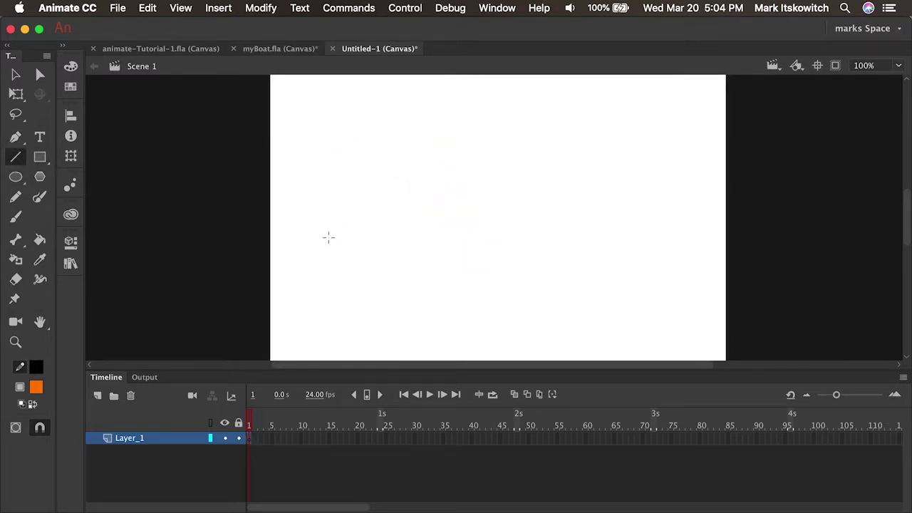
pyautogui.moveTo(332, 242); pyautogui.dragTo(422, 137)
pyautogui.moveTo(510, 258)
pyautogui.mouseDown()
pyautogui.moveTo(449, 157)
pyautogui.moveTo(422, 139)
pyautogui.mouseUp()
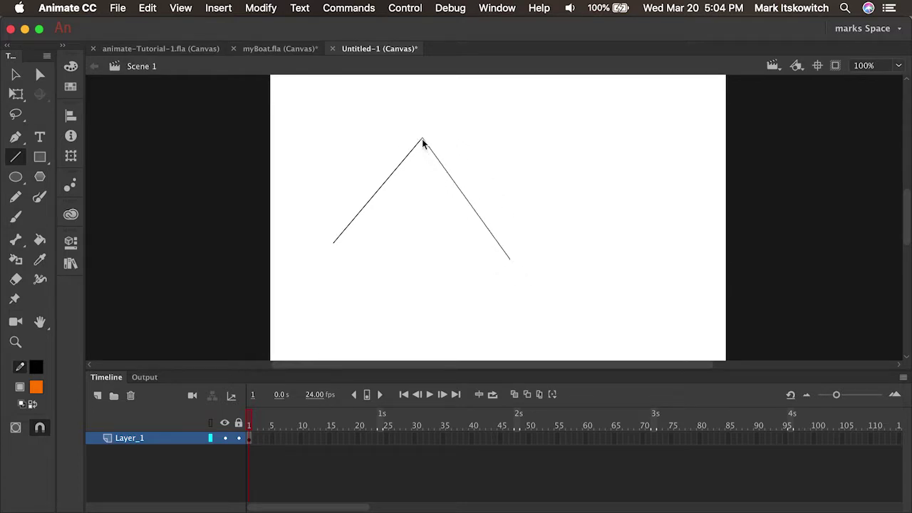
pyautogui.press('v')
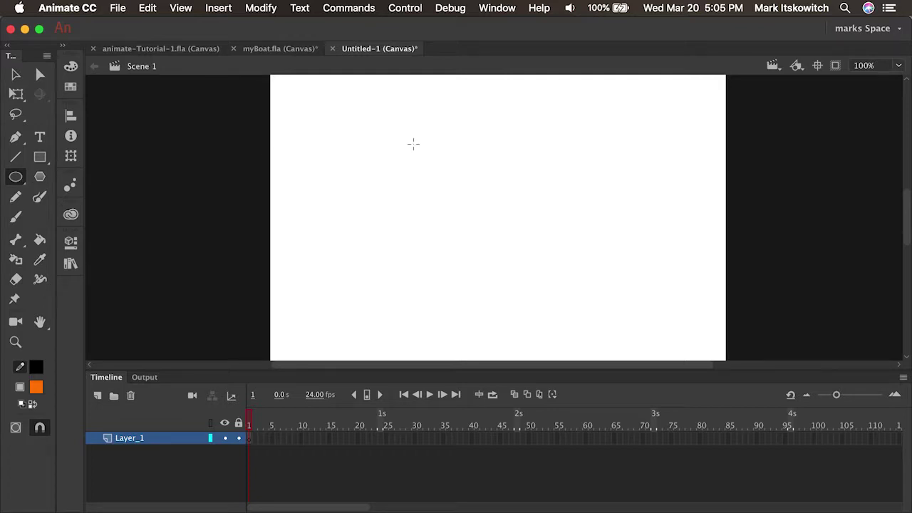
# Step: Draw an outline-only circle crossed by one vertical and one horizontal line
pyautogui.moveTo(404, 134); pyautogui.dragTo(570, 299)
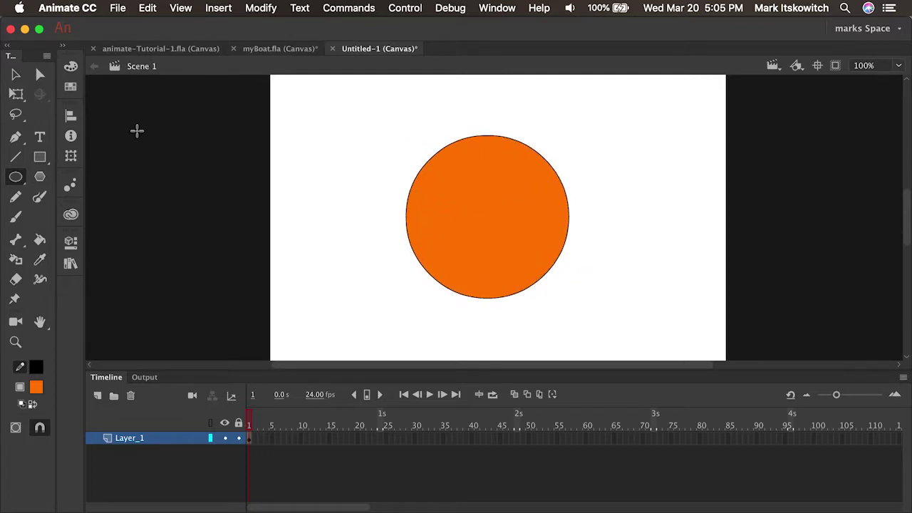
pyautogui.click(16, 74)
pyautogui.click(456, 229)
pyautogui.press('Delete')
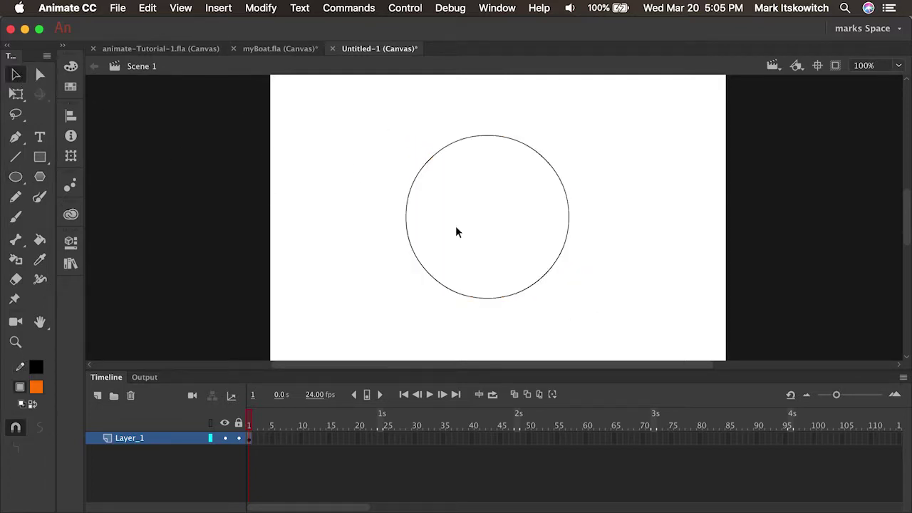
pyautogui.click(16, 157)
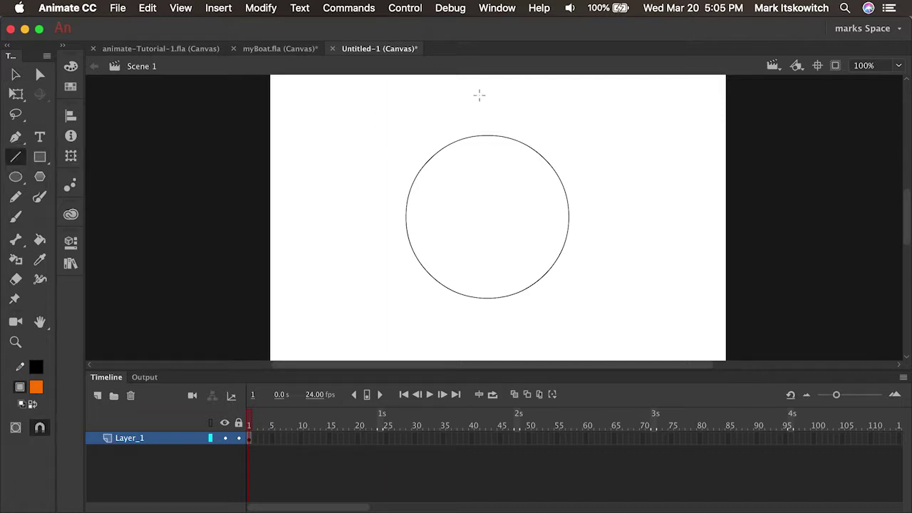
pyautogui.moveTo(488, 95); pyautogui.dragTo(487, 347)
pyautogui.moveTo(362, 215); pyautogui.dragTo(600, 215)
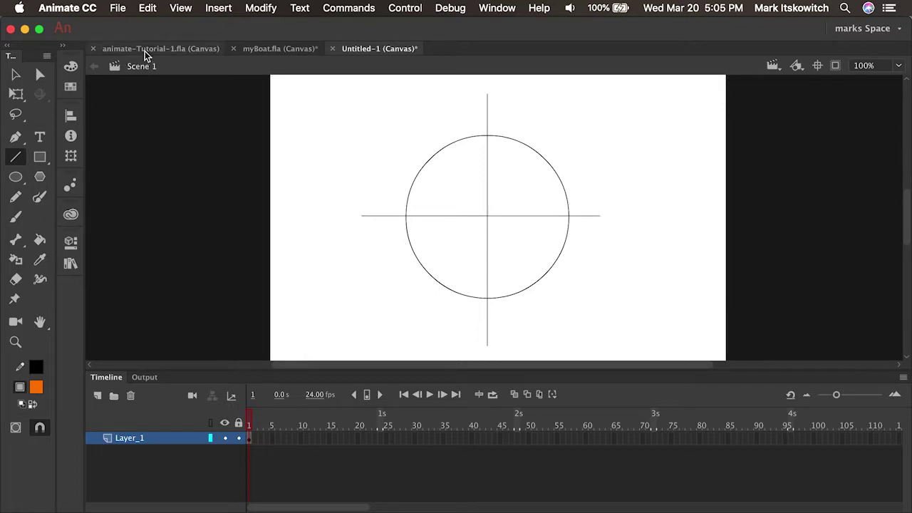
# Step: Delete the line ends overhanging the circle at top, right, bottom and left
pyautogui.click(17, 74)
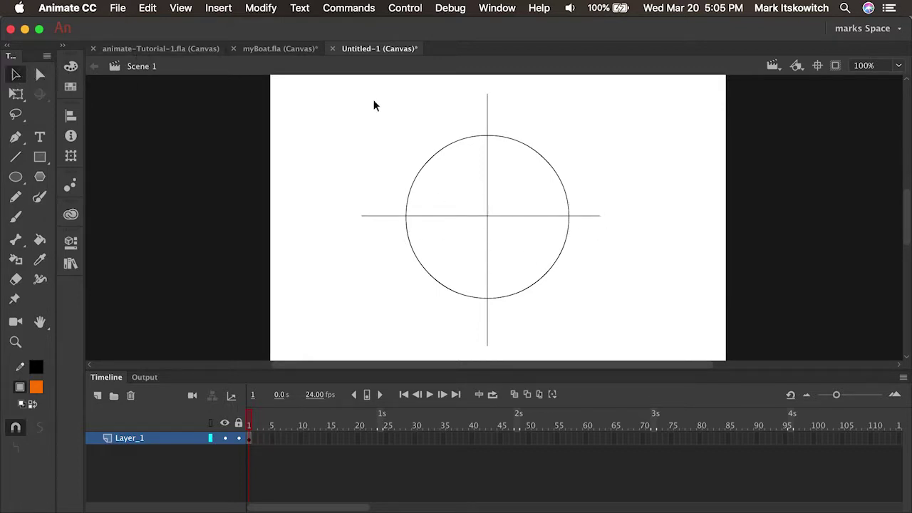
pyautogui.click(488, 114)
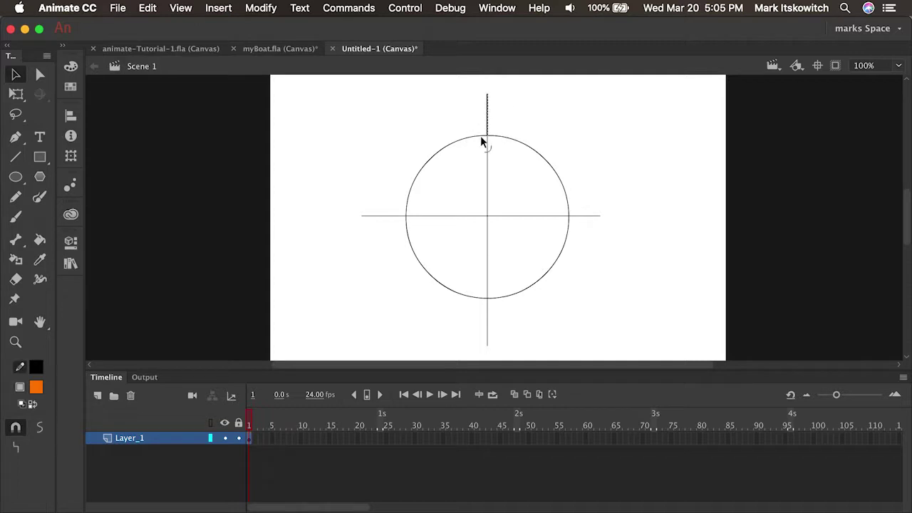
pyautogui.press('Delete')
pyautogui.click(587, 217)
pyautogui.press('Delete')
pyautogui.click(488, 317)
pyautogui.press('Delete')
pyautogui.click(381, 218)
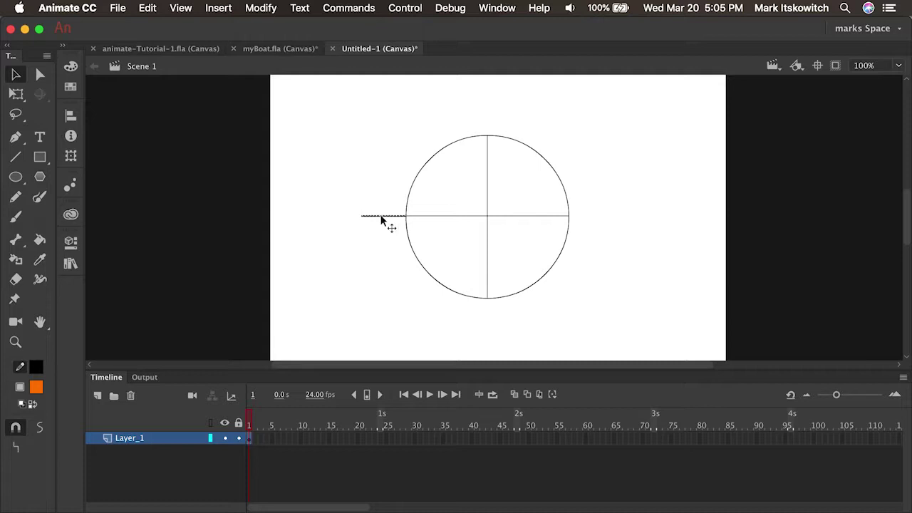
pyautogui.press('Delete')
# Step: Fill the quadrants orange (lower-left), green (upper-right), blue (upper-left) and yellow (lower-right)
pyautogui.click(40, 239)
pyautogui.click(456, 244)
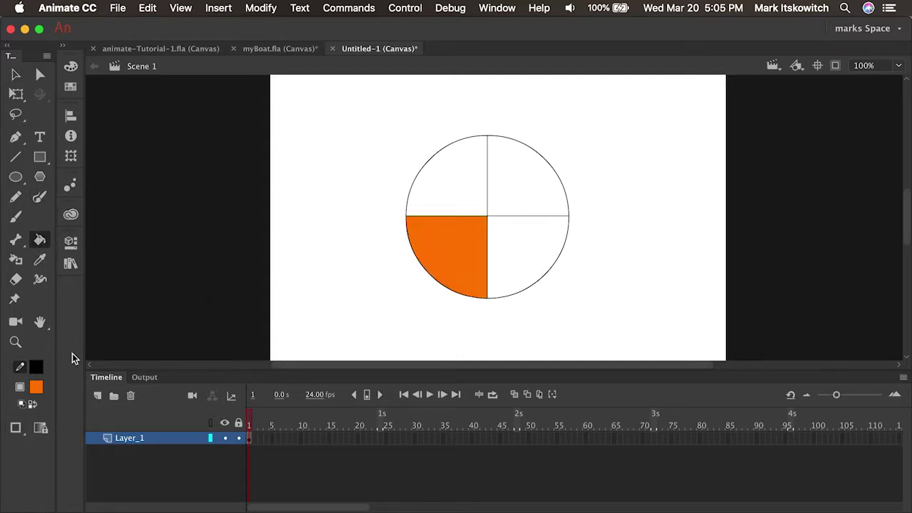
pyautogui.click(36, 386)
pyautogui.click(221, 433)
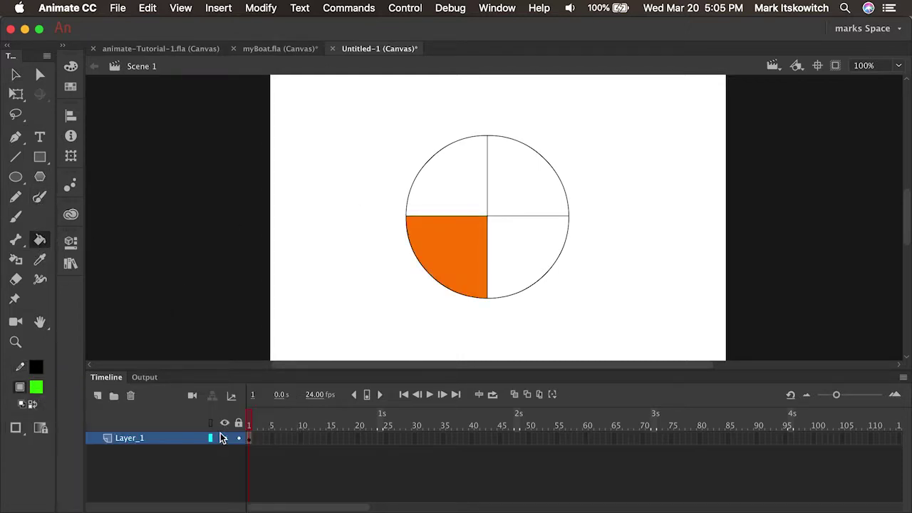
pyautogui.click(502, 193)
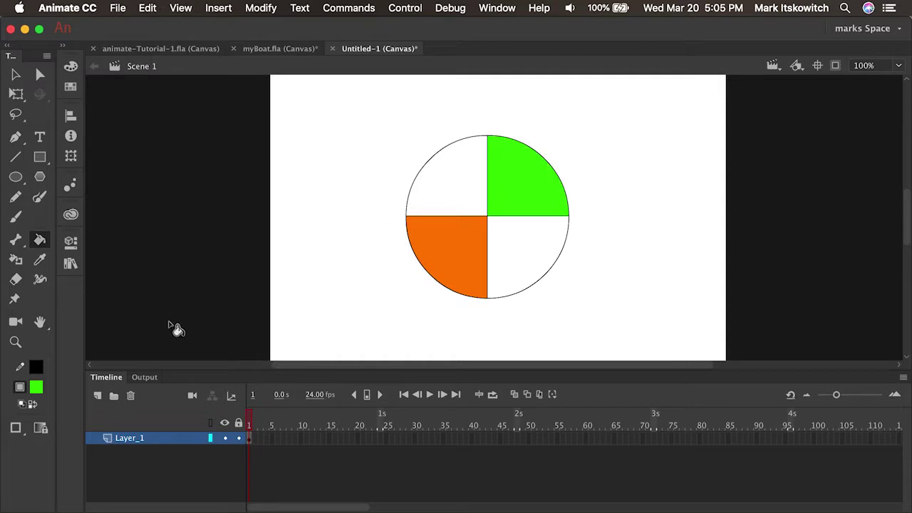
pyautogui.click(36, 387)
pyautogui.click(121, 482)
pyautogui.click(432, 212)
pyautogui.click(36, 388)
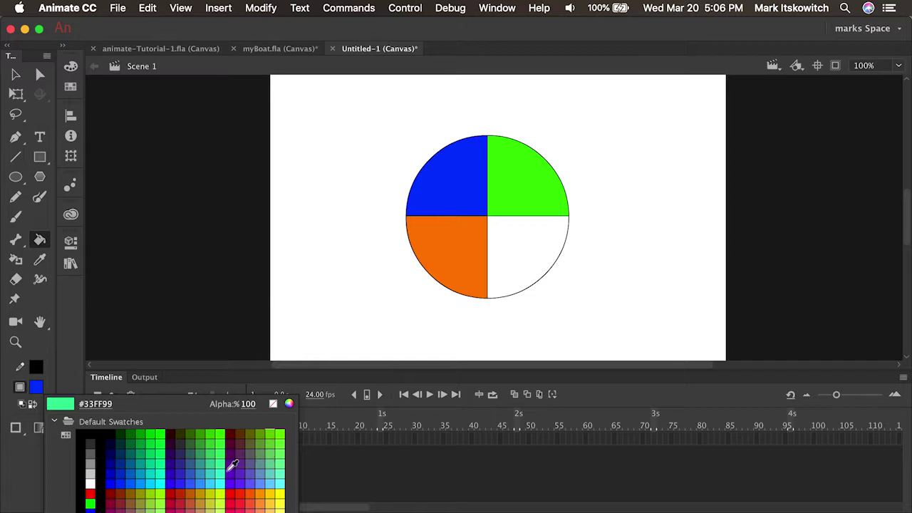
pyautogui.click(279, 497)
pyautogui.click(528, 254)
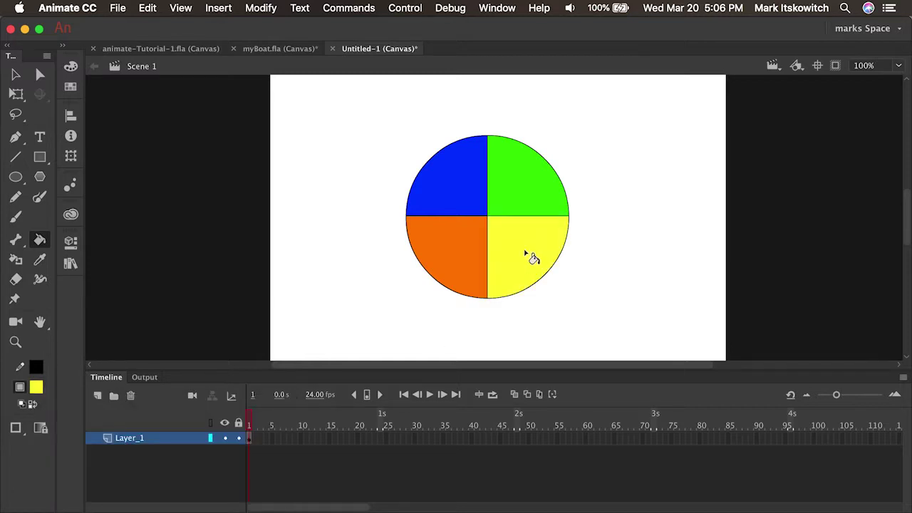
# Step: Remove all outlines, drag the shared centre to reshape the wedges, then select the whole circle
pyautogui.click(15, 74)
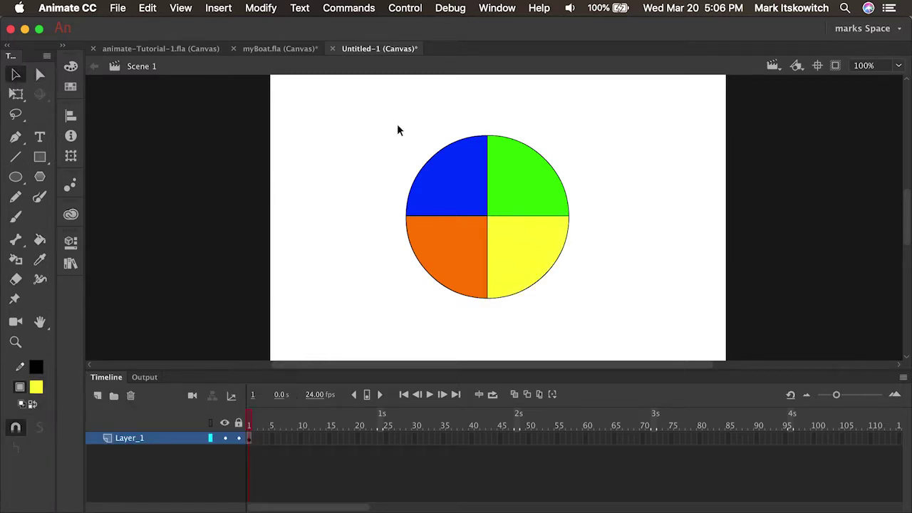
pyautogui.click(498, 216)
pyautogui.press('Delete')
pyautogui.doubleClick(489, 249)
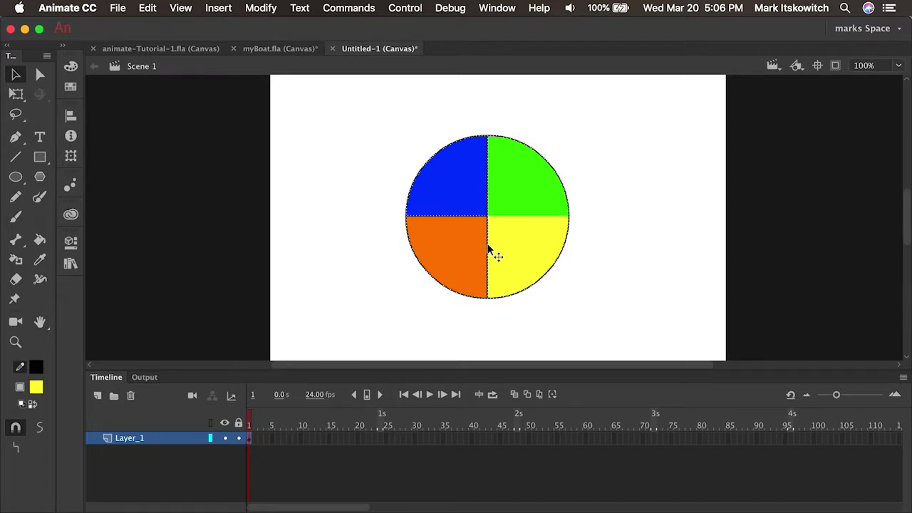
pyautogui.press('Delete')
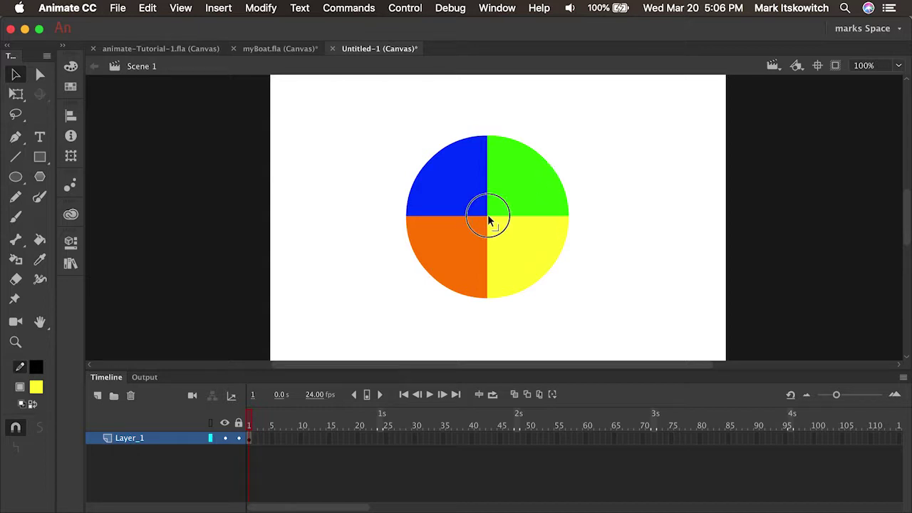
pyautogui.moveTo(488, 222); pyautogui.dragTo(449, 218)
pyautogui.moveTo(388, 108); pyautogui.dragTo(584, 335)
# Step: Clear the coloured circle, then draw and undo a wavy Pencil line in Ink mode
pyautogui.press('Delete')
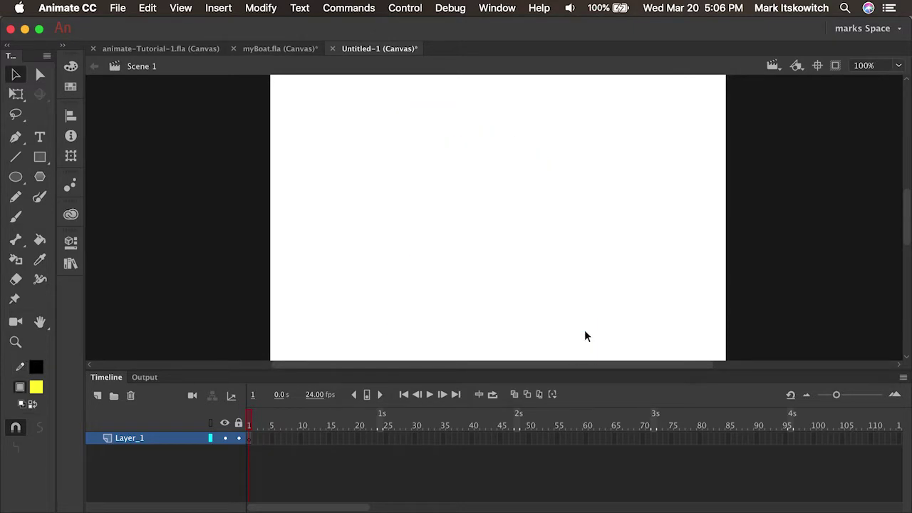
pyautogui.hotkey('shift', 'y')
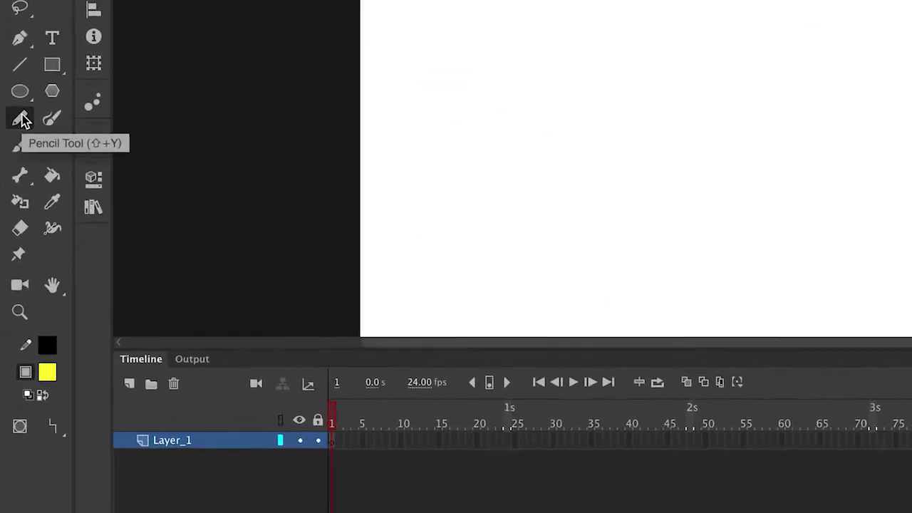
pyautogui.click(54, 428)
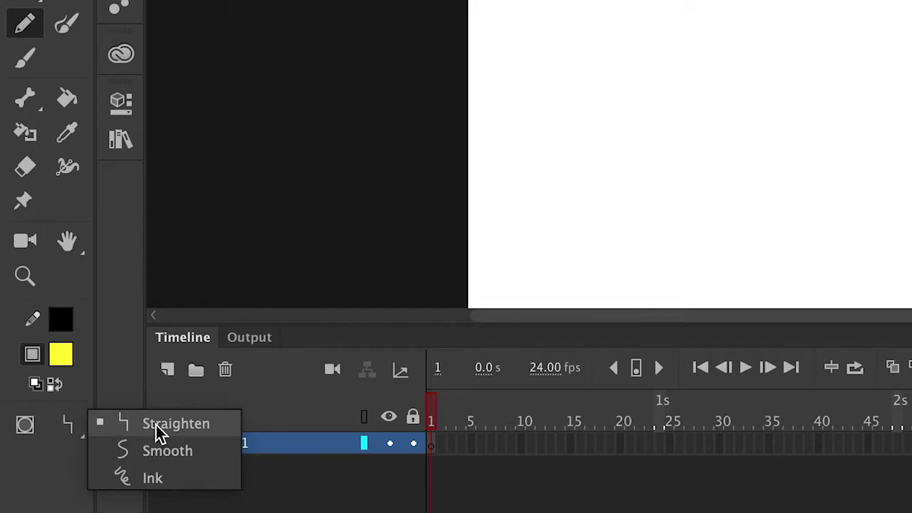
pyautogui.click(149, 477)
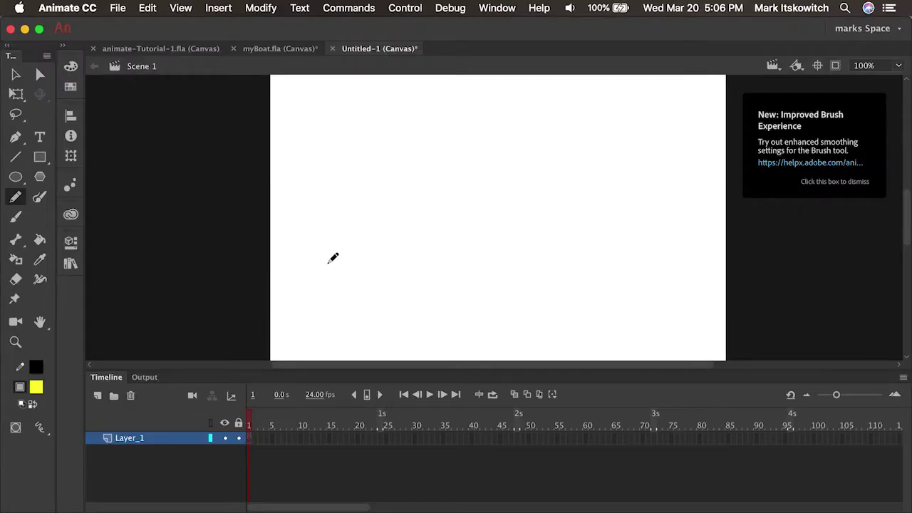
pyautogui.moveTo(325, 263)
pyautogui.mouseDown()
pyautogui.moveTo(332, 188)
pyautogui.moveTo(402, 218)
pyautogui.moveTo(480, 136)
pyautogui.moveTo(553, 190)
pyautogui.mouseUp()
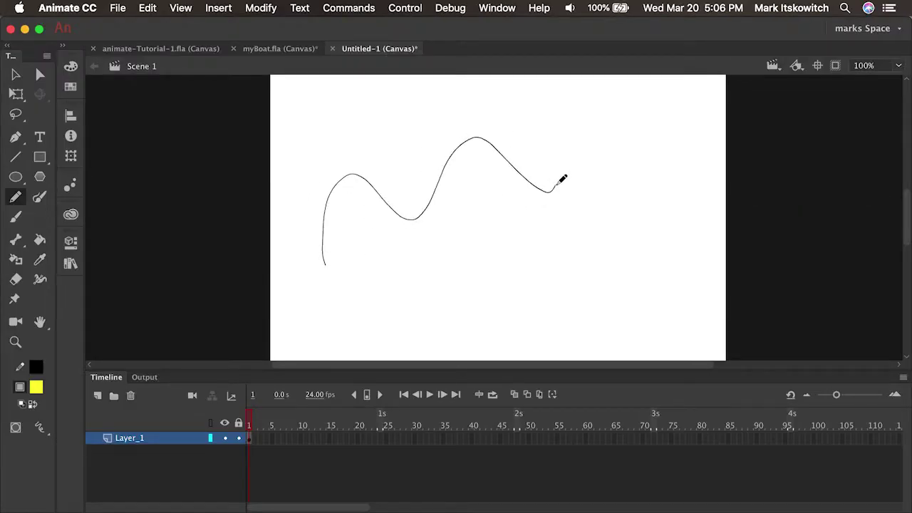
pyautogui.press('super+z')
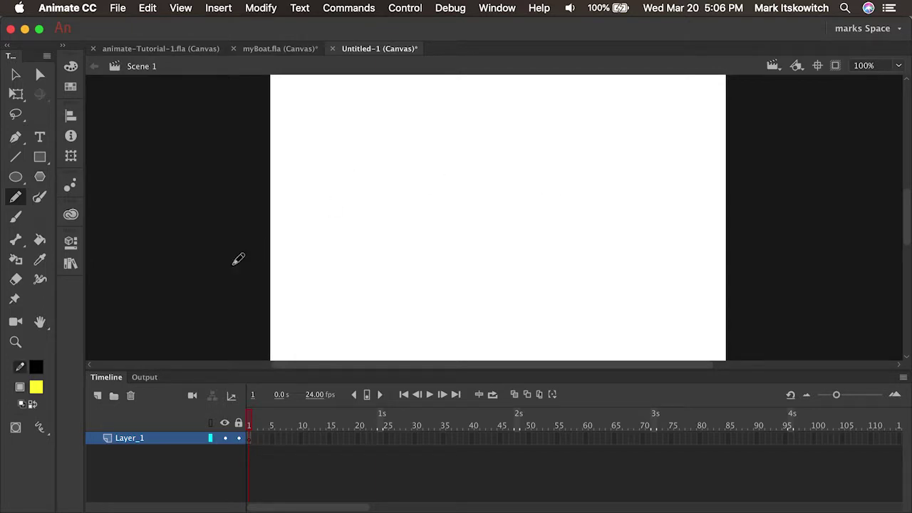
# Step: Draw and undo a curving line with the Pencil in Smooth mode
pyautogui.click(39, 427)
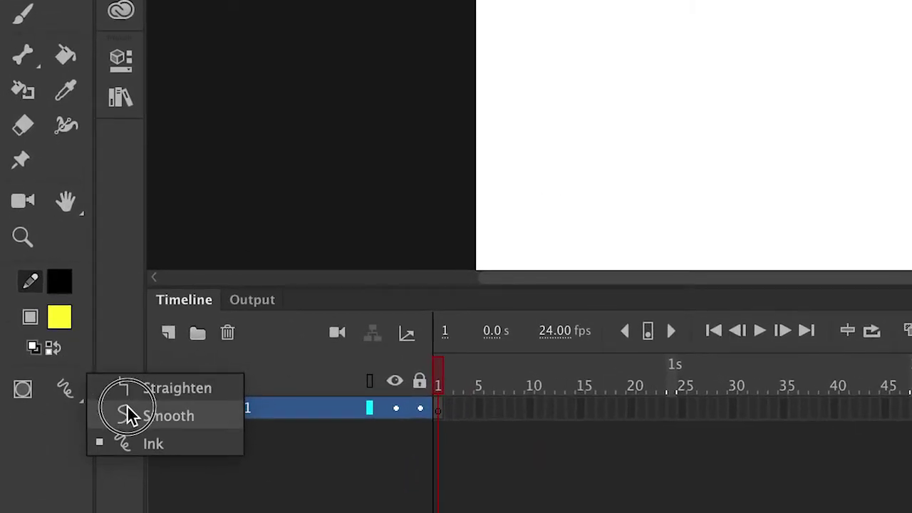
pyautogui.click(128, 415)
pyautogui.moveTo(337, 290)
pyautogui.mouseDown()
pyautogui.moveTo(344, 228)
pyautogui.moveTo(412, 208)
pyautogui.moveTo(479, 148)
pyautogui.moveTo(527, 136)
pyautogui.mouseUp()
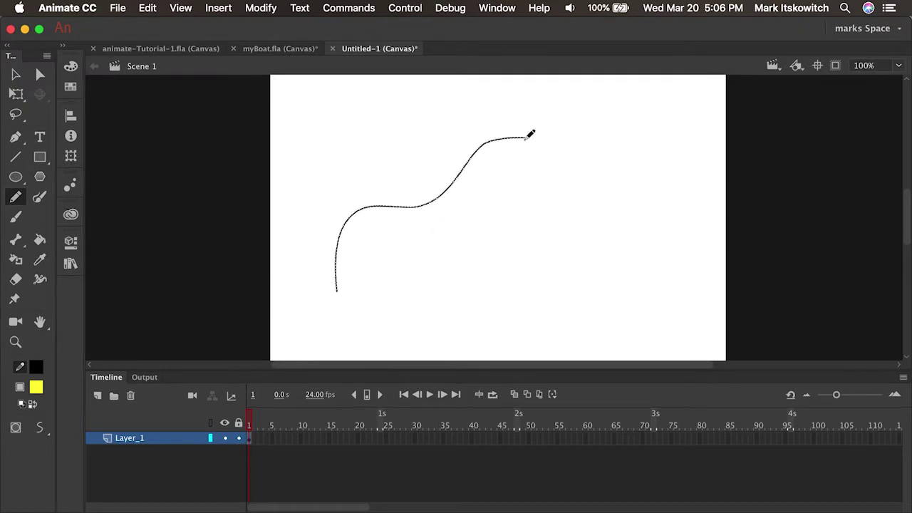
pyautogui.press('super+z')
# Step: Set the Pencil to Straighten mode and sketch an ellipse, a rectangle and a triangle
pyautogui.click(39, 432)
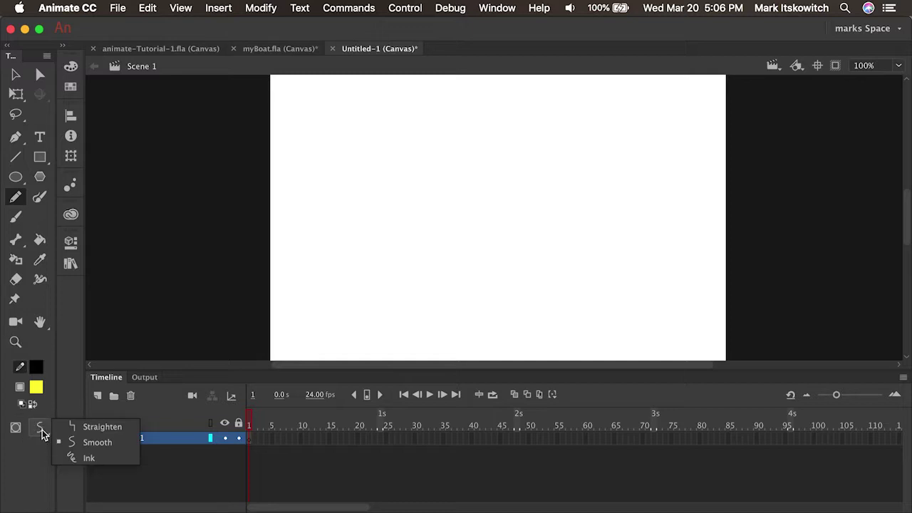
pyautogui.click(40, 430)
pyautogui.click(40, 429)
pyautogui.click(93, 426)
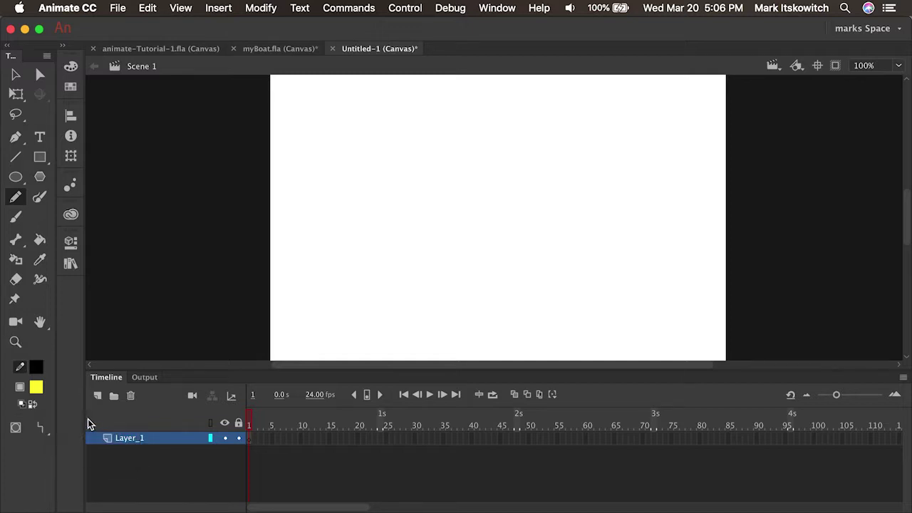
pyautogui.moveTo(368, 149)
pyautogui.mouseDown()
pyautogui.moveTo(337, 156)
pyautogui.moveTo(368, 217)
pyautogui.moveTo(394, 164)
pyautogui.moveTo(365, 146)
pyautogui.mouseUp()
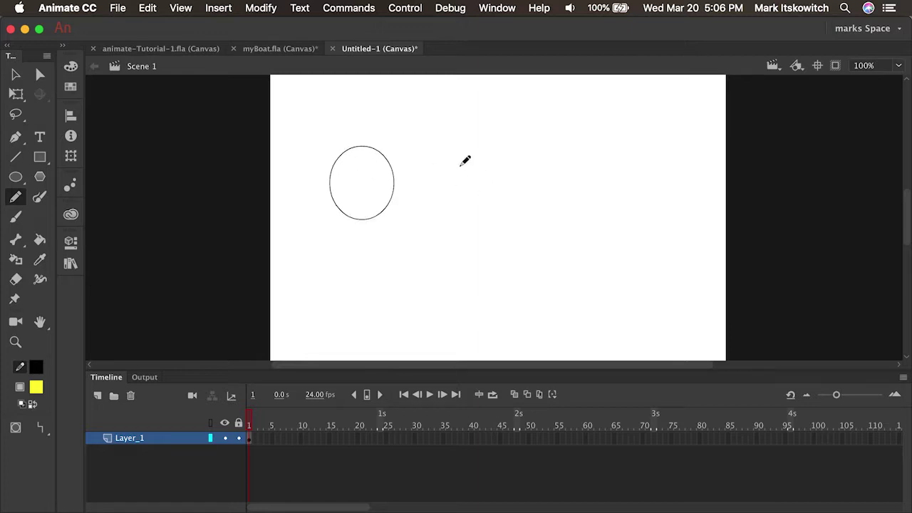
pyautogui.moveTo(432, 148)
pyautogui.mouseDown()
pyautogui.moveTo(432, 218)
pyautogui.moveTo(505, 218)
pyautogui.moveTo(491, 144)
pyautogui.moveTo(430, 140)
pyautogui.mouseUp()
pyautogui.moveTo(531, 217)
pyautogui.mouseDown()
pyautogui.moveTo(578, 133)
pyautogui.moveTo(612, 214)
pyautogui.moveTo(522, 217)
pyautogui.mouseUp()
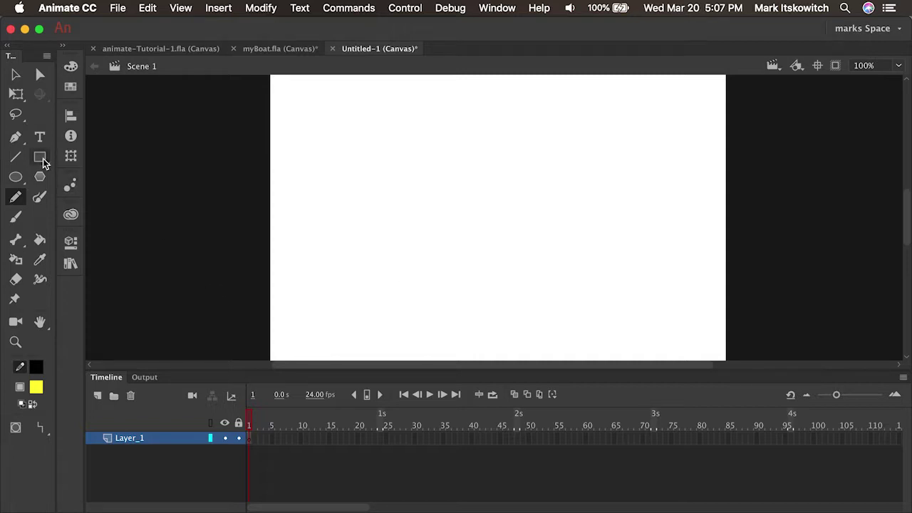
# Step: Draw a yellow-filled rectangle in the lower stage, then delete its fill and outline
pyautogui.moveTo(40, 158); pyautogui.dragTo(72, 160)
pyautogui.moveTo(323, 231); pyautogui.dragTo(637, 327)
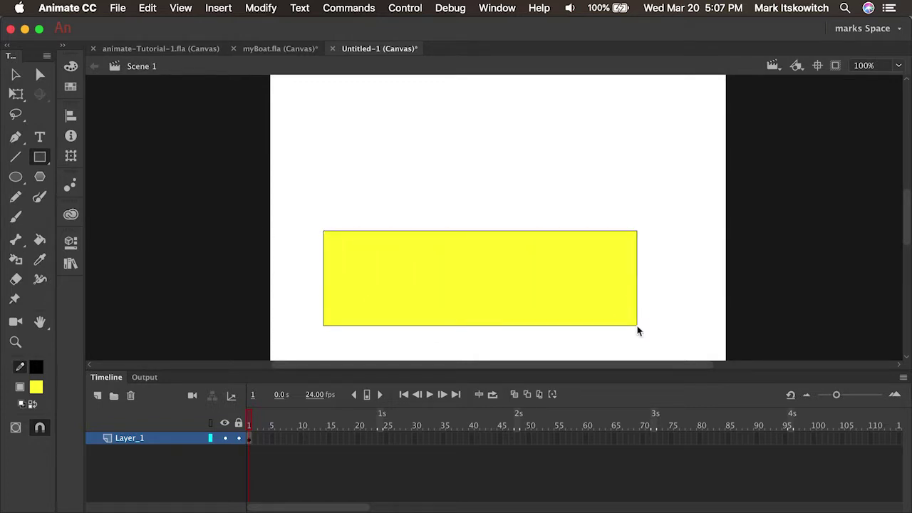
pyautogui.click(566, 302)
pyautogui.press('v')
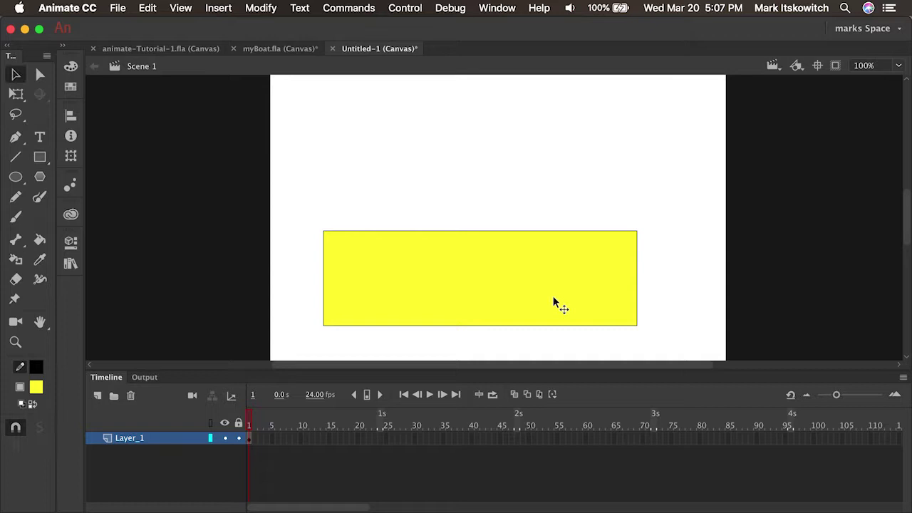
pyautogui.click(553, 302)
pyautogui.press('Delete')
pyautogui.hotkey('ctrl', 'a')
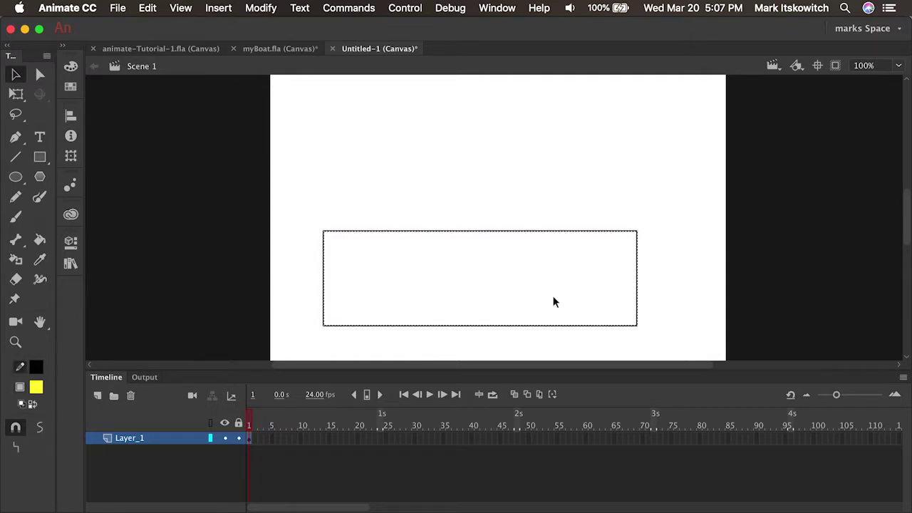
pyautogui.press('Delete')
# Step: Set the fill colour to none and draw an unfilled rectangle across the lower stage
pyautogui.click(37, 387)
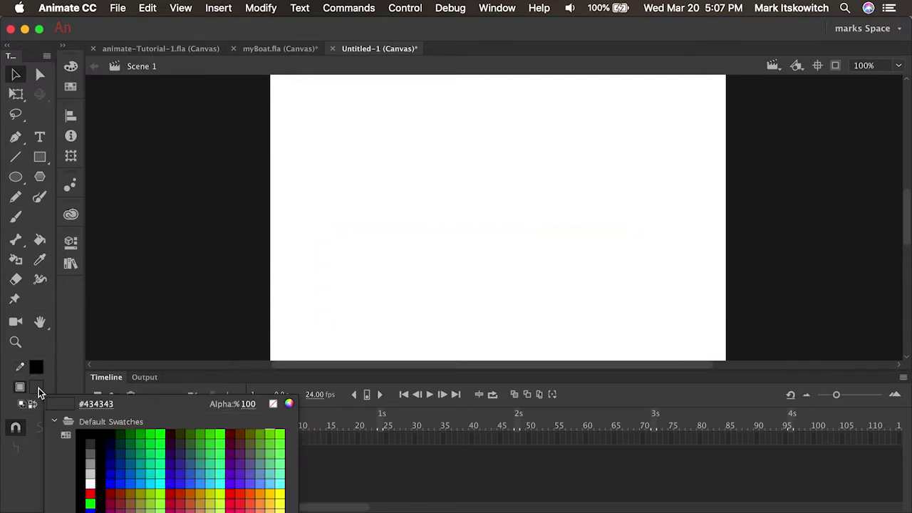
pyautogui.click(274, 405)
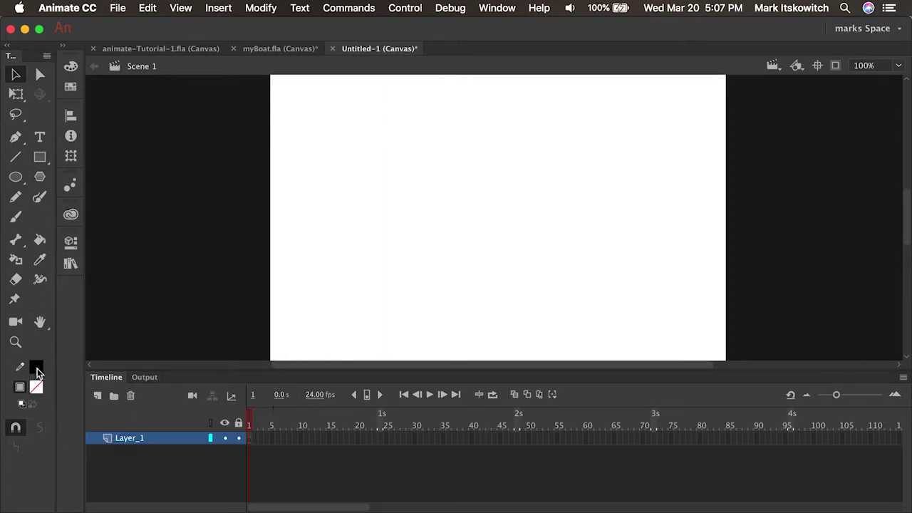
pyautogui.click(39, 157)
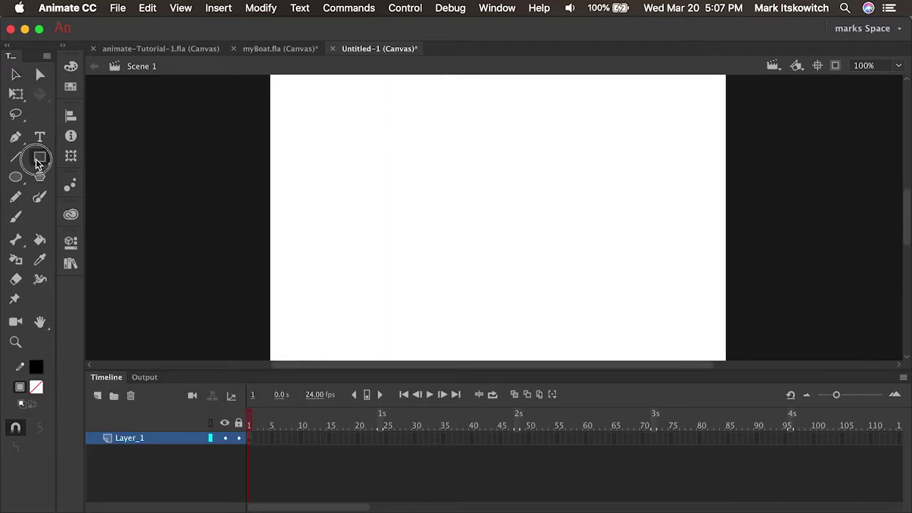
pyautogui.moveTo(337, 222); pyautogui.dragTo(645, 309)
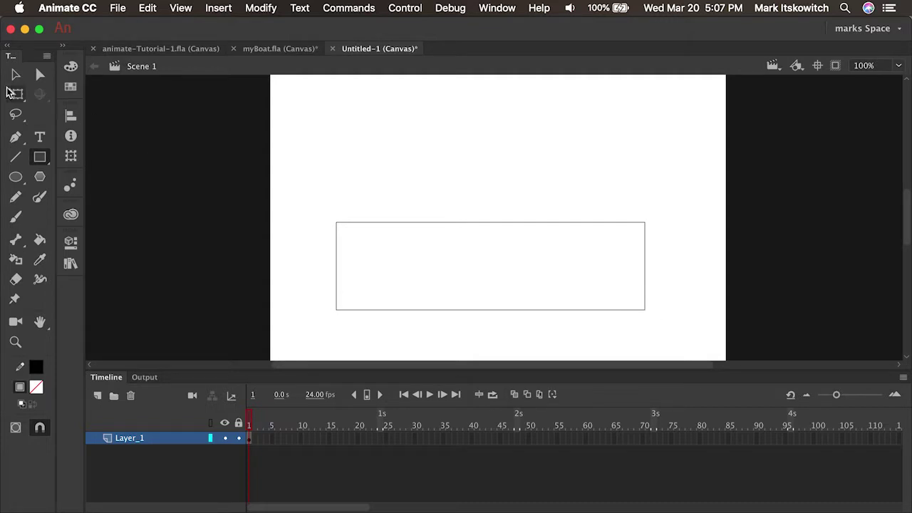
# Step: Raise the top-right corner, curve the right and top edges, and slide the bottom-left corner right
pyautogui.click(15, 75)
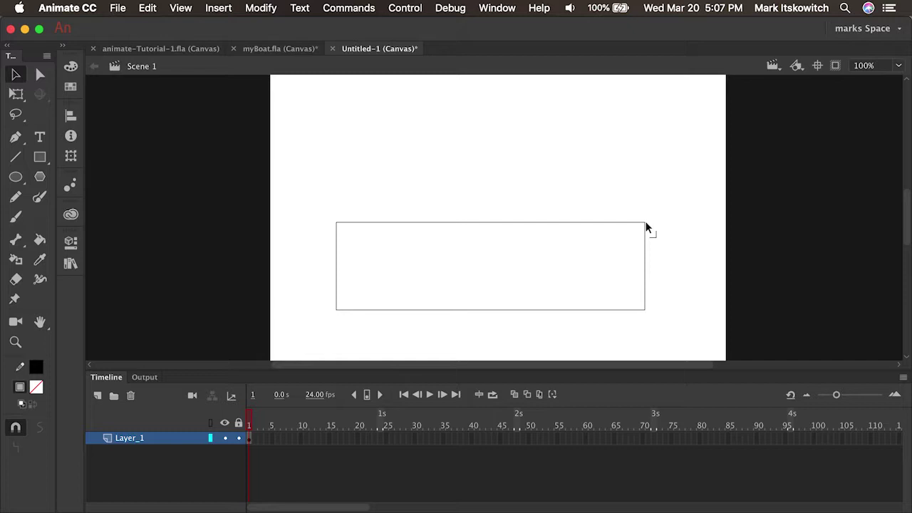
pyautogui.moveTo(645, 223); pyautogui.dragTo(683, 173)
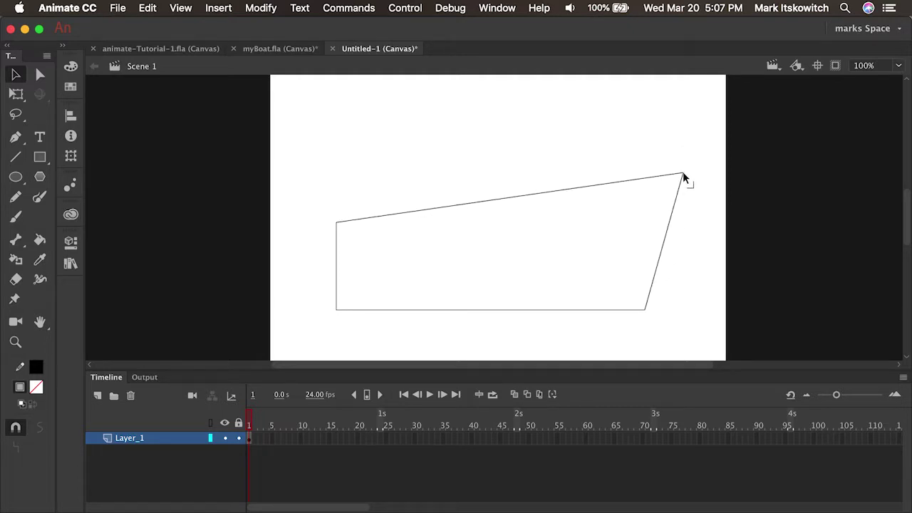
pyautogui.moveTo(665, 244); pyautogui.dragTo(684, 247)
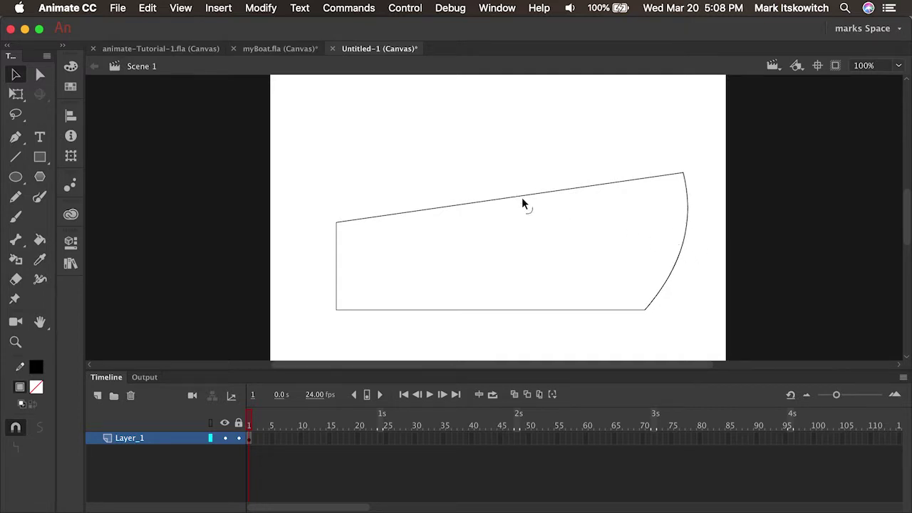
pyautogui.moveTo(527, 198); pyautogui.dragTo(555, 236)
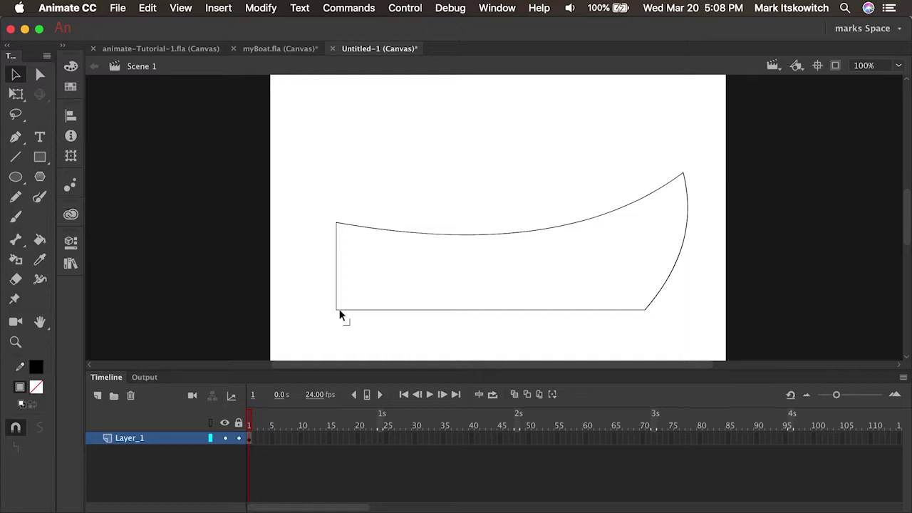
pyautogui.moveTo(339, 311); pyautogui.dragTo(368, 312)
# Step: Copy the hull's curved top edge and move the pasted copy up above the boat
pyautogui.click(489, 236)
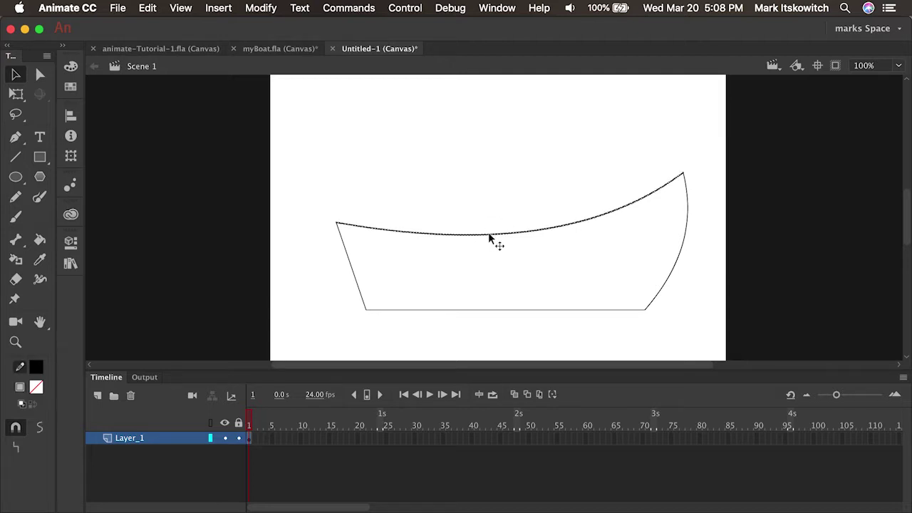
pyautogui.click(148, 8)
pyautogui.click(160, 73)
pyautogui.press('cmd+v')
pyautogui.moveTo(484, 256); pyautogui.dragTo(493, 193)
# Step: Snap the copied curve's right end to the bow tip and bend it to sag lower
pyautogui.click(534, 125)
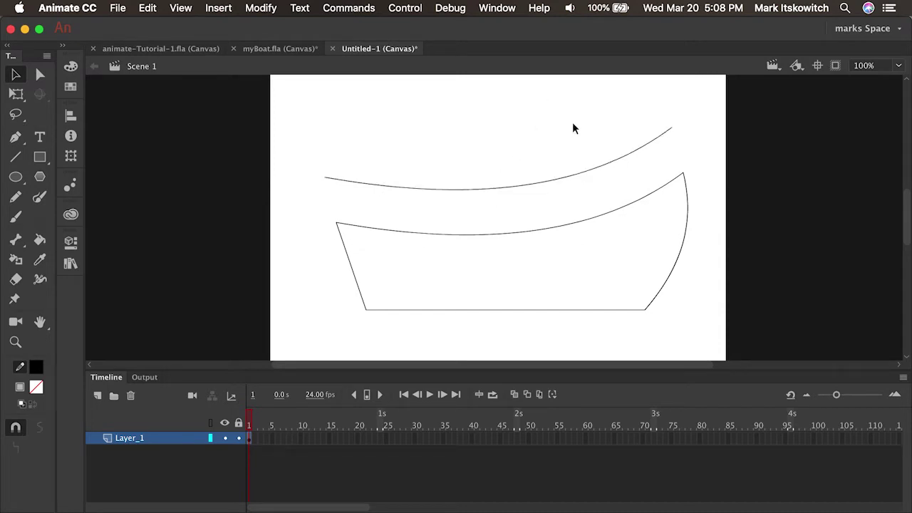
pyautogui.moveTo(673, 131); pyautogui.dragTo(682, 175)
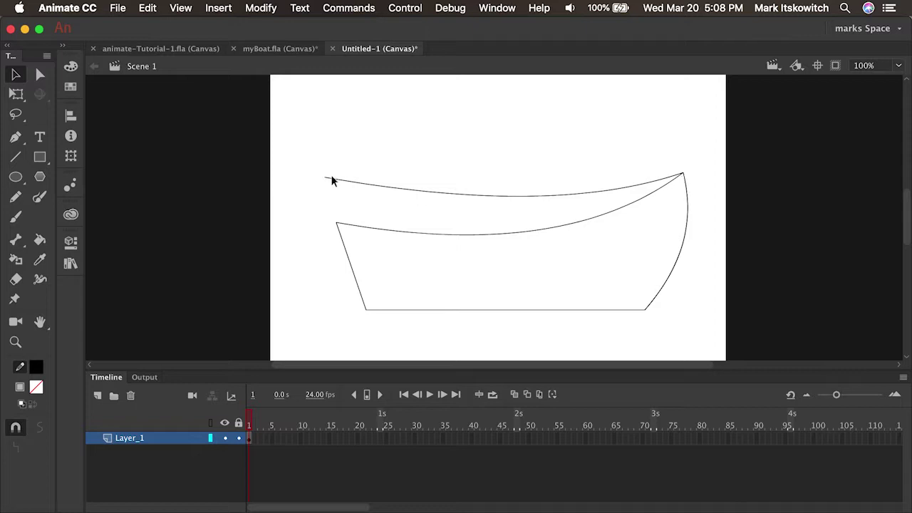
pyautogui.moveTo(396, 192); pyautogui.dragTo(397, 198)
pyautogui.moveTo(327, 181); pyautogui.dragTo(334, 183)
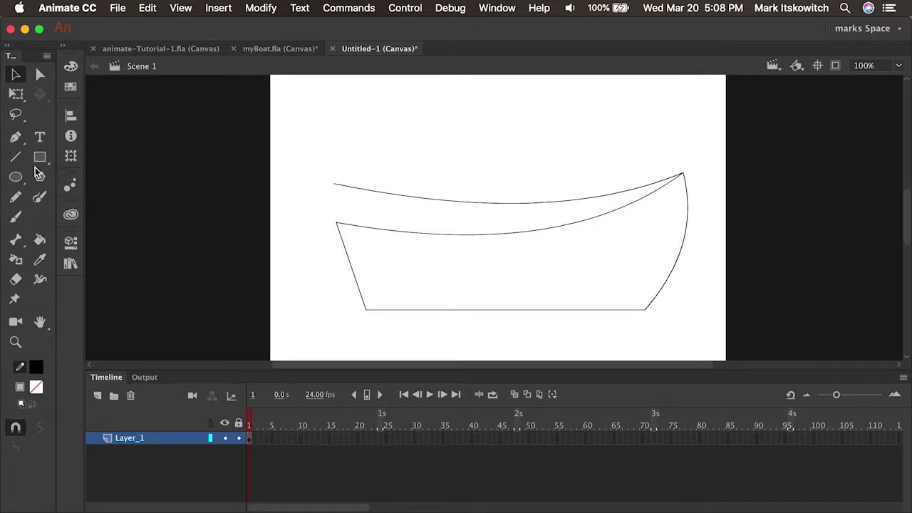
# Step: Draw the stern line up to the rim, trim its overhanging end, and add a line from the rim corner
pyautogui.click(15, 158)
pyautogui.moveTo(336, 224); pyautogui.dragTo(422, 200)
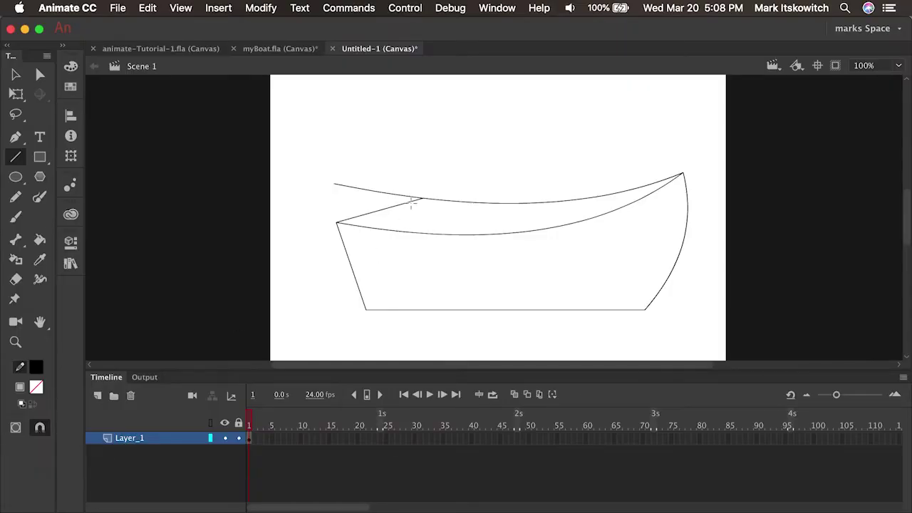
pyautogui.click(16, 74)
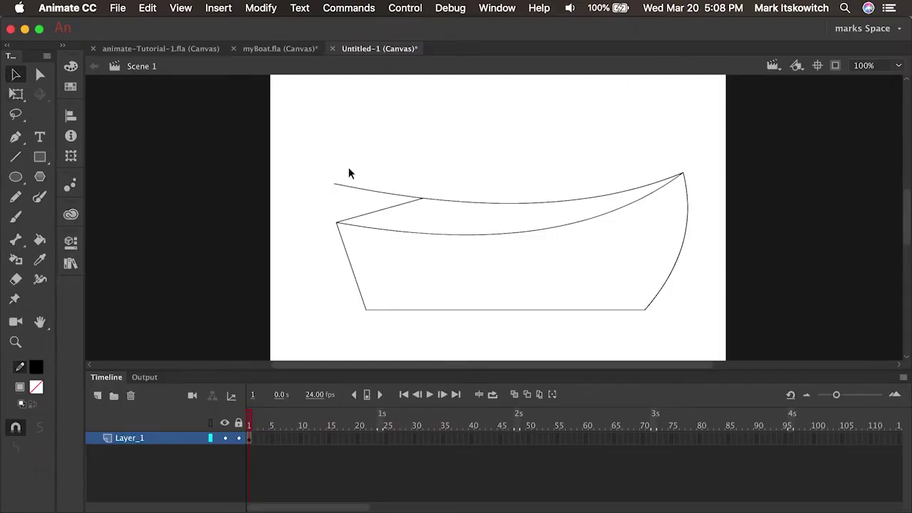
pyautogui.click(381, 192)
pyautogui.press('Delete')
pyautogui.click(16, 157)
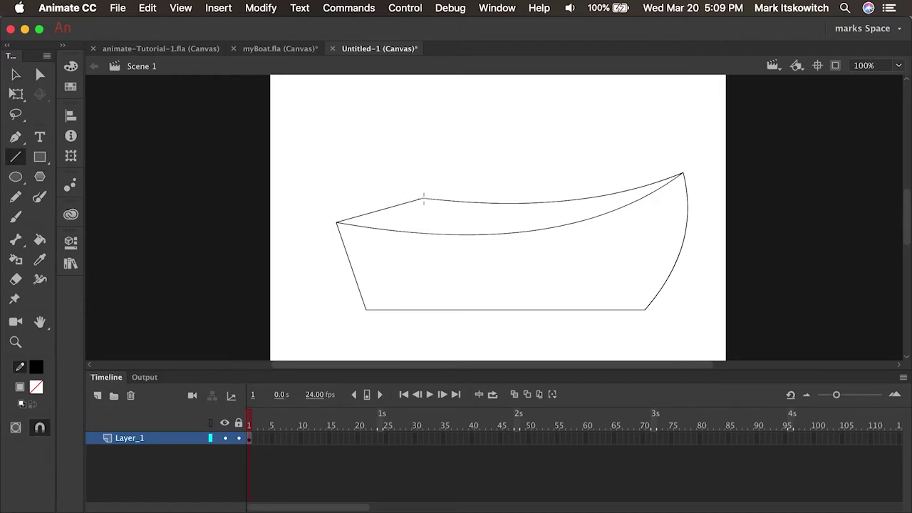
pyautogui.moveTo(423, 200)
pyautogui.mouseDown()
pyautogui.moveTo(425, 235)
pyautogui.moveTo(489, 203)
pyautogui.moveTo(497, 204)
pyautogui.moveTo(491, 234)
pyautogui.moveTo(519, 204)
pyautogui.moveTo(517, 232)
pyautogui.moveTo(539, 204)
pyautogui.moveTo(562, 214)
pyautogui.moveTo(564, 200)
pyautogui.mouseUp()
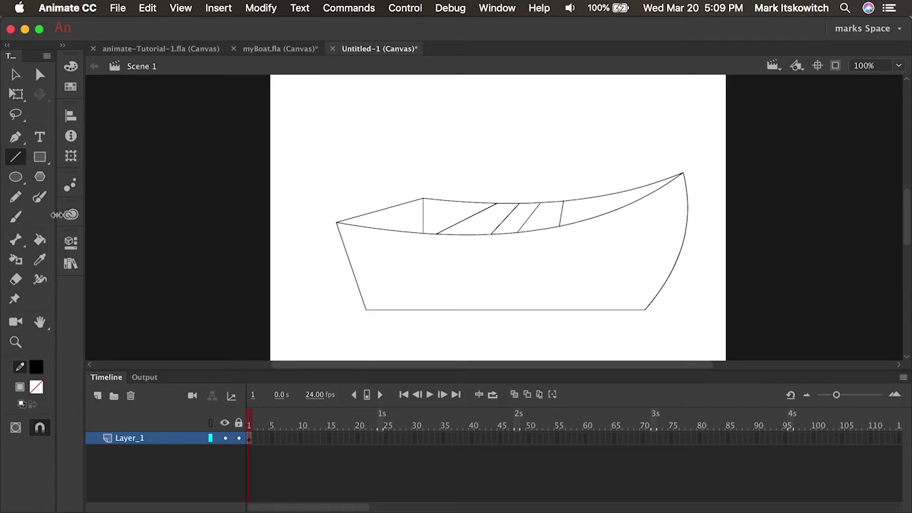
# Step: Fill the boat's hull with mustard brown (#CC9900) using the Paint Bucket
pyautogui.click(42, 243)
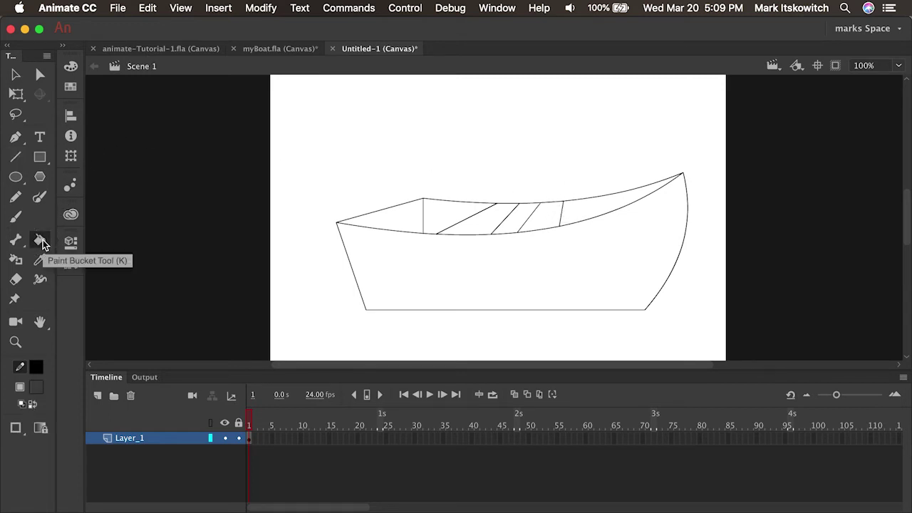
pyautogui.click(36, 388)
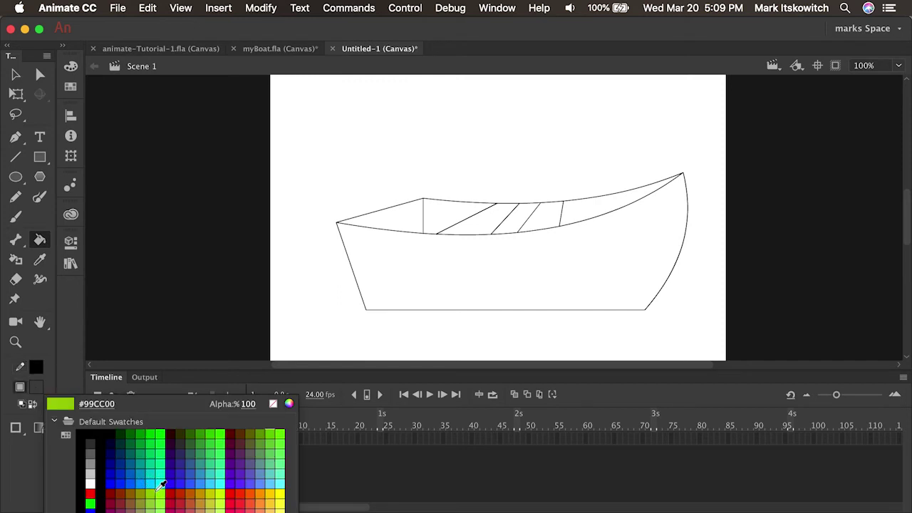
pyautogui.click(204, 488)
pyautogui.click(424, 307)
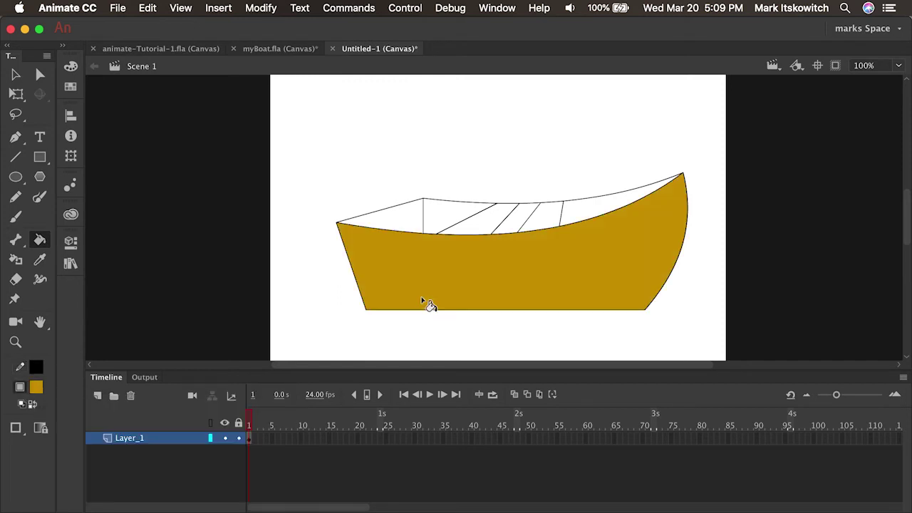
# Step: Fill the four inner panels with a darker brown
pyautogui.click(37, 387)
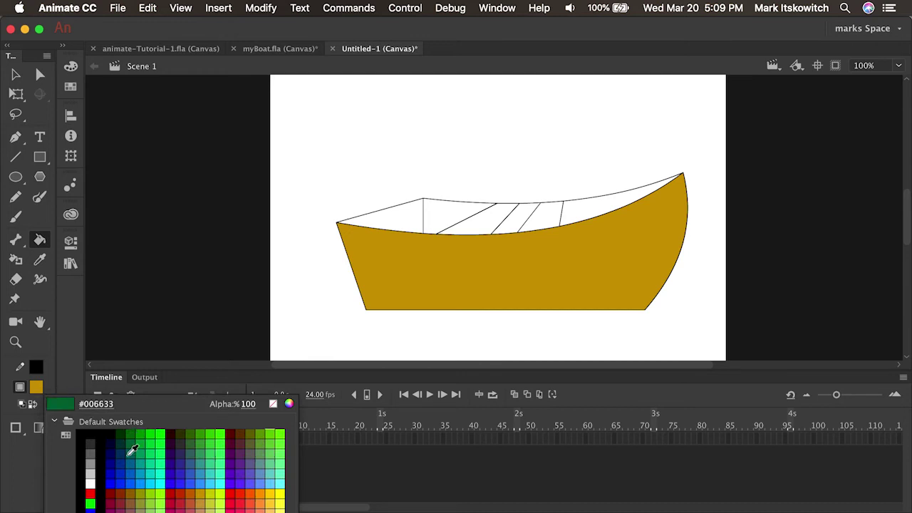
pyautogui.click(131, 496)
pyautogui.click(388, 223)
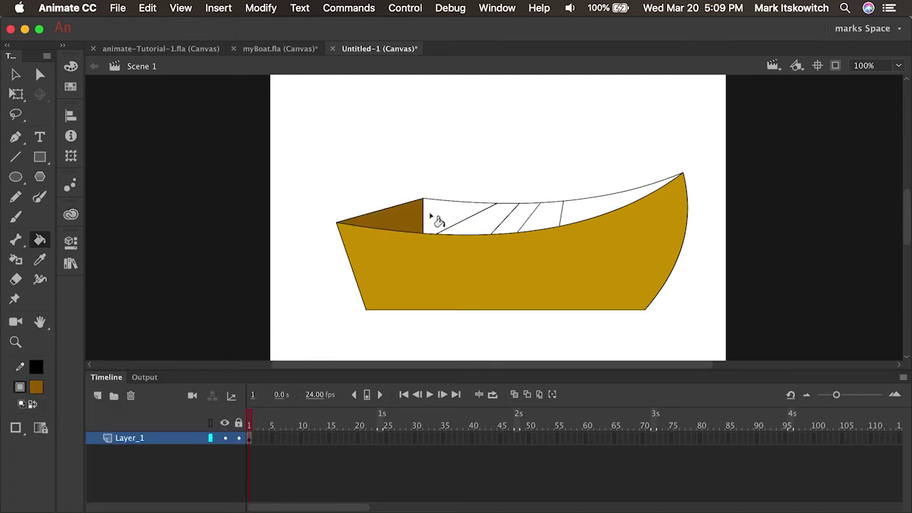
pyautogui.click(438, 216)
pyautogui.click(510, 222)
pyautogui.click(584, 218)
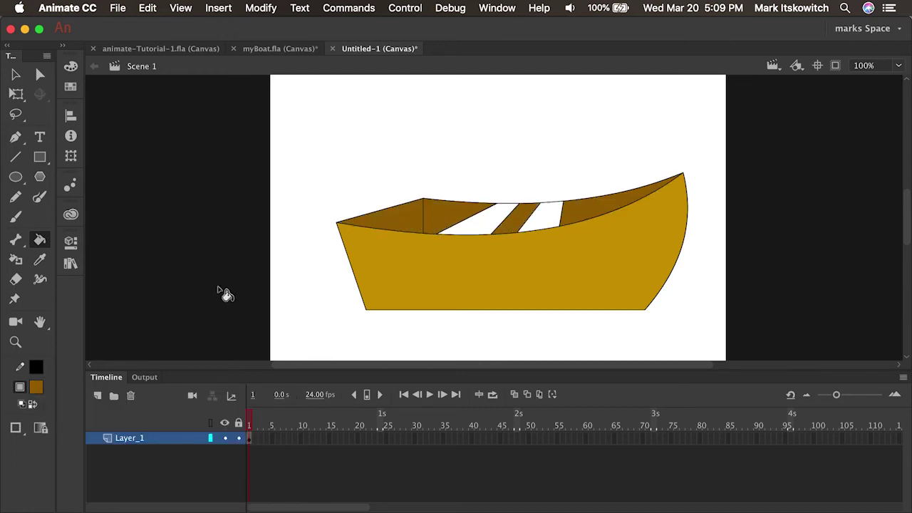
# Step: Fill the two seat strips yellow
pyautogui.click(37, 387)
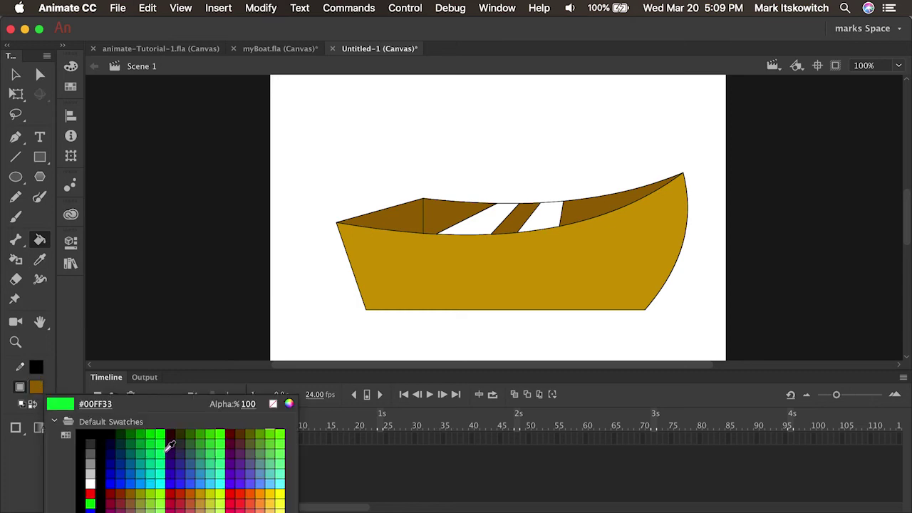
pyautogui.click(281, 493)
pyautogui.click(485, 226)
pyautogui.click(546, 223)
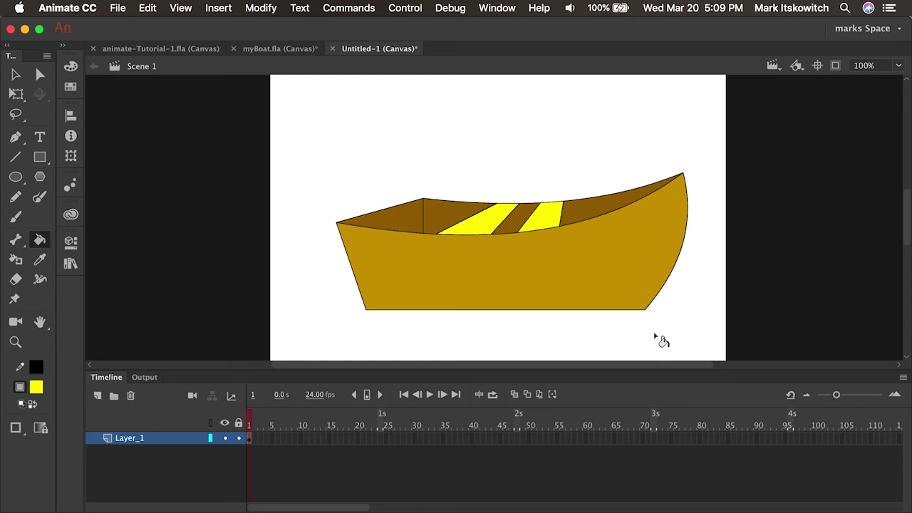